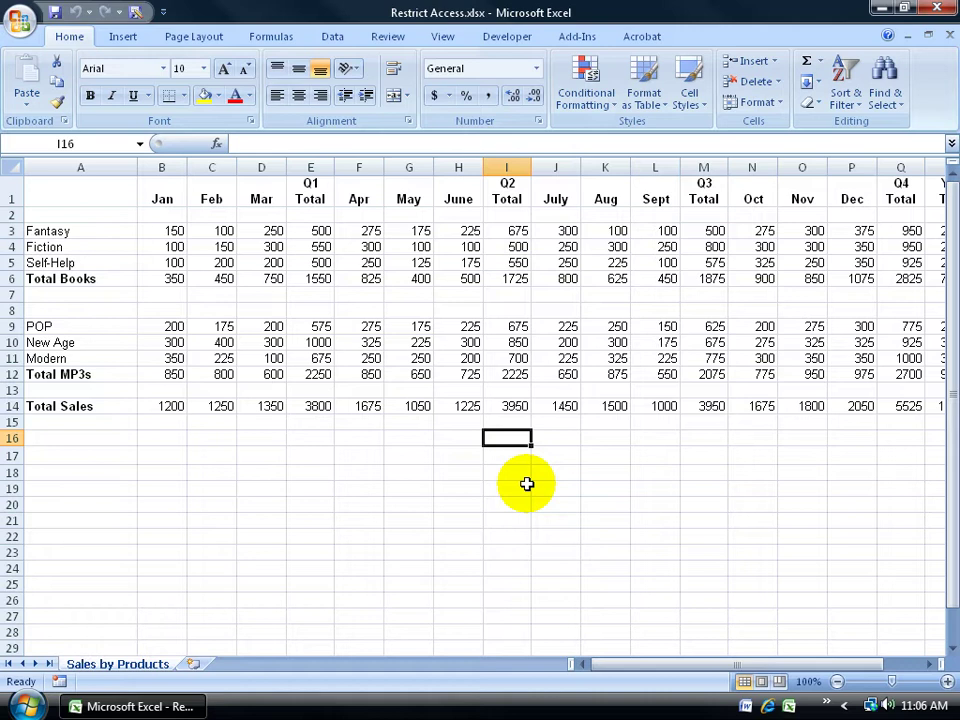
View Restrict Permission choices under Office > Prepare, then under Review > Protect Workbook
click(20, 28)
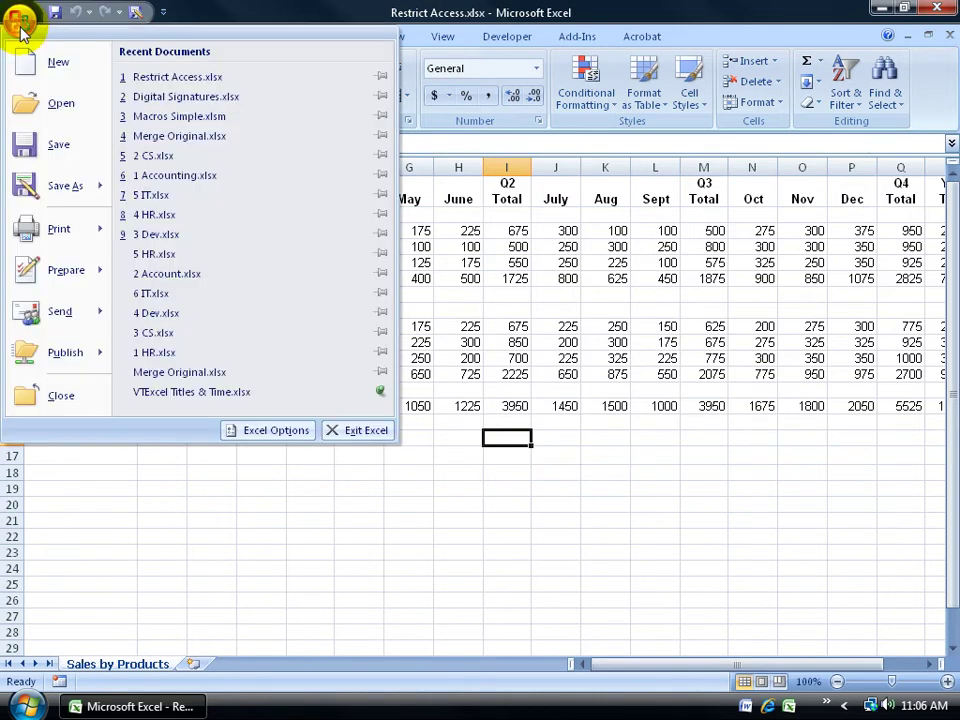
mouse_move(51, 272)
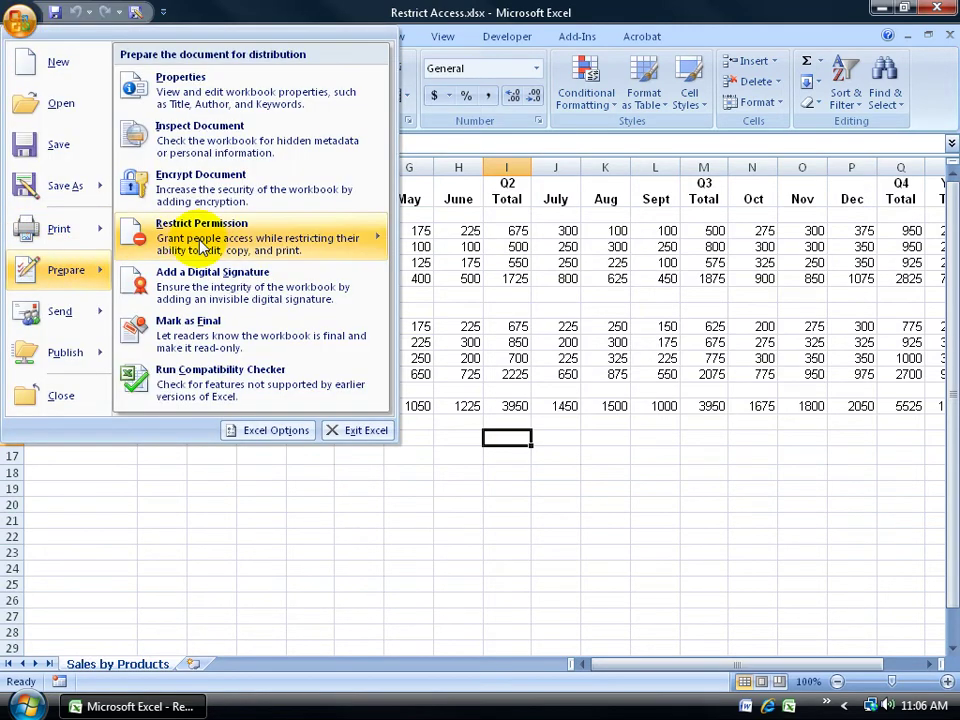
mouse_move(203, 245)
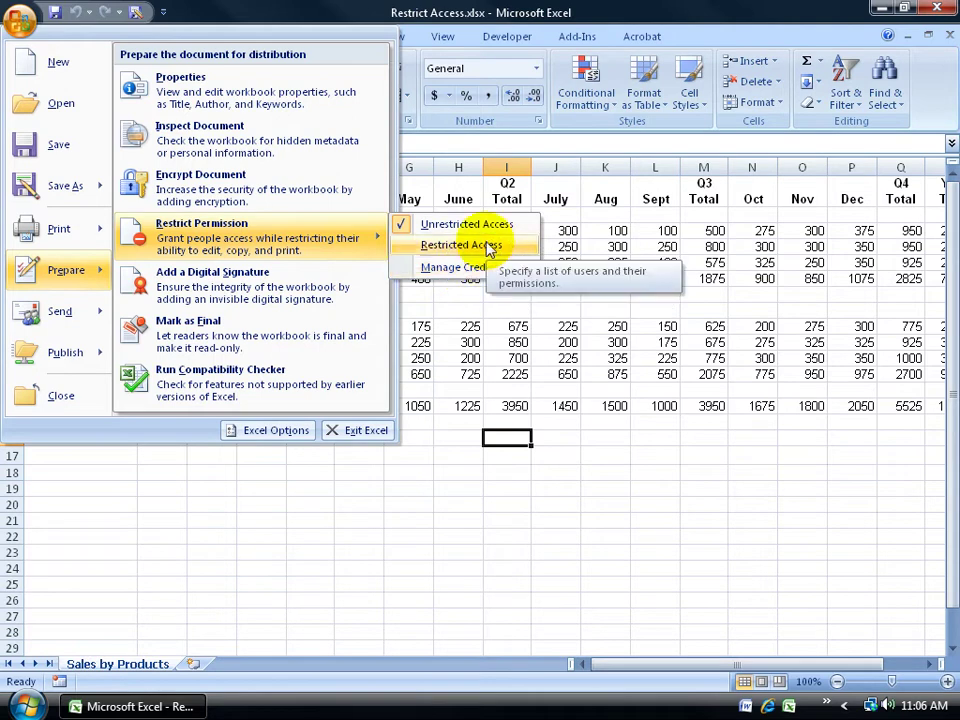
click(660, 297)
click(390, 38)
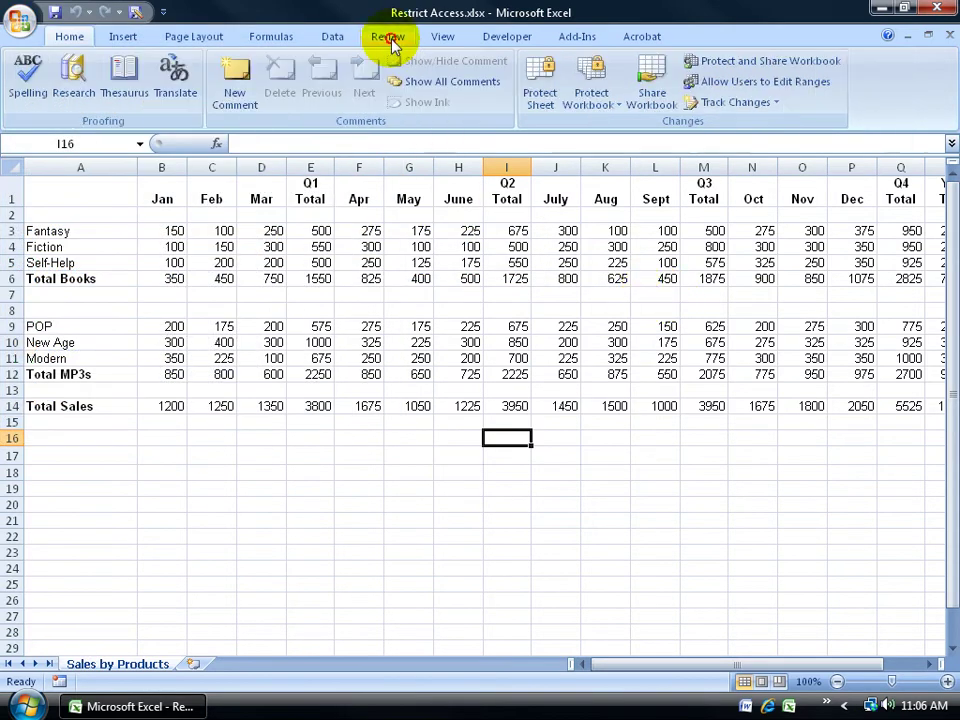
click(598, 95)
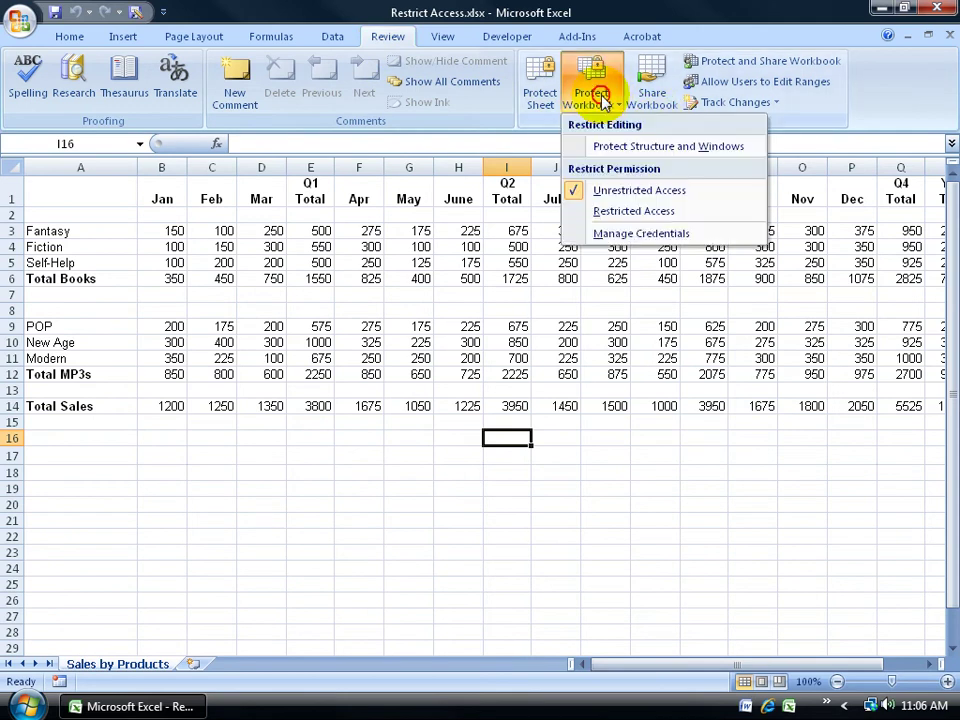
From Manage Credentials, agree to sign up for Microsoft's free IRM trial service and continue
click(636, 238)
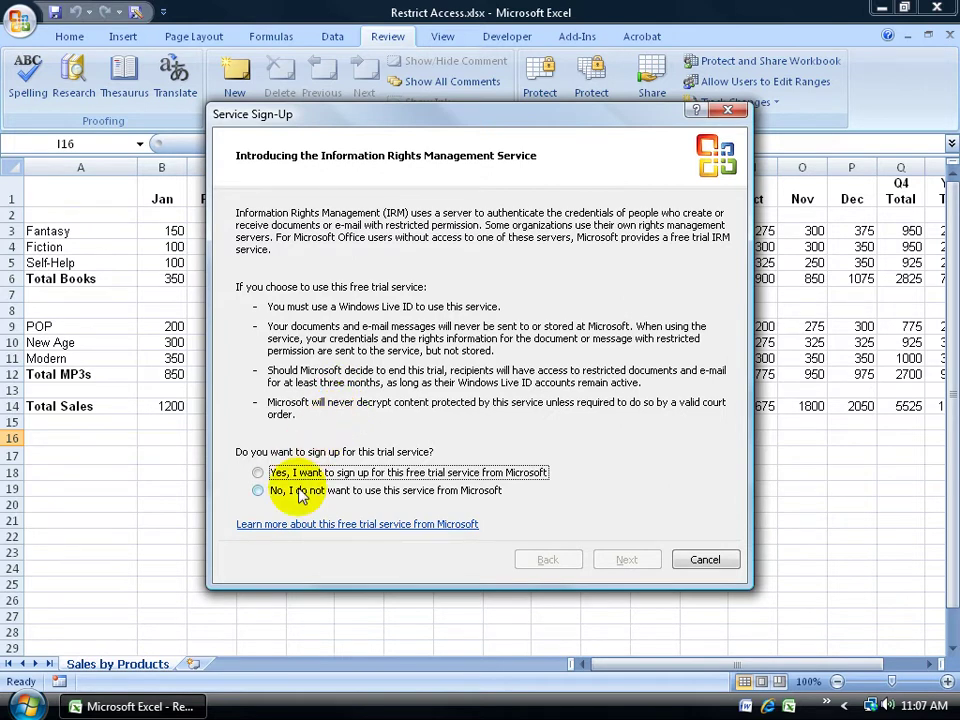
click(258, 472)
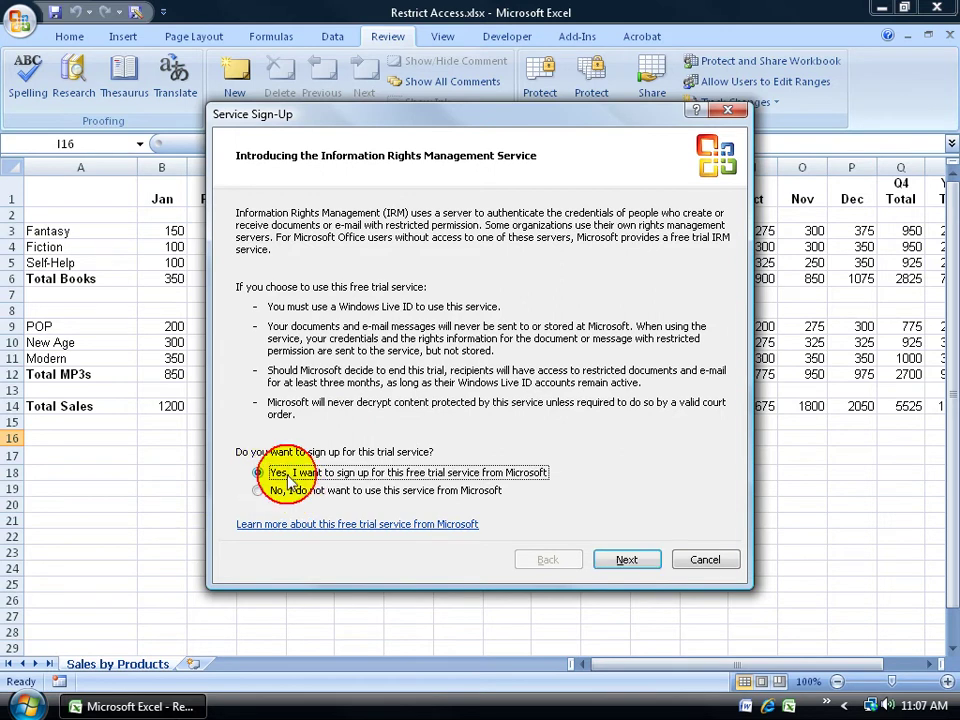
click(625, 560)
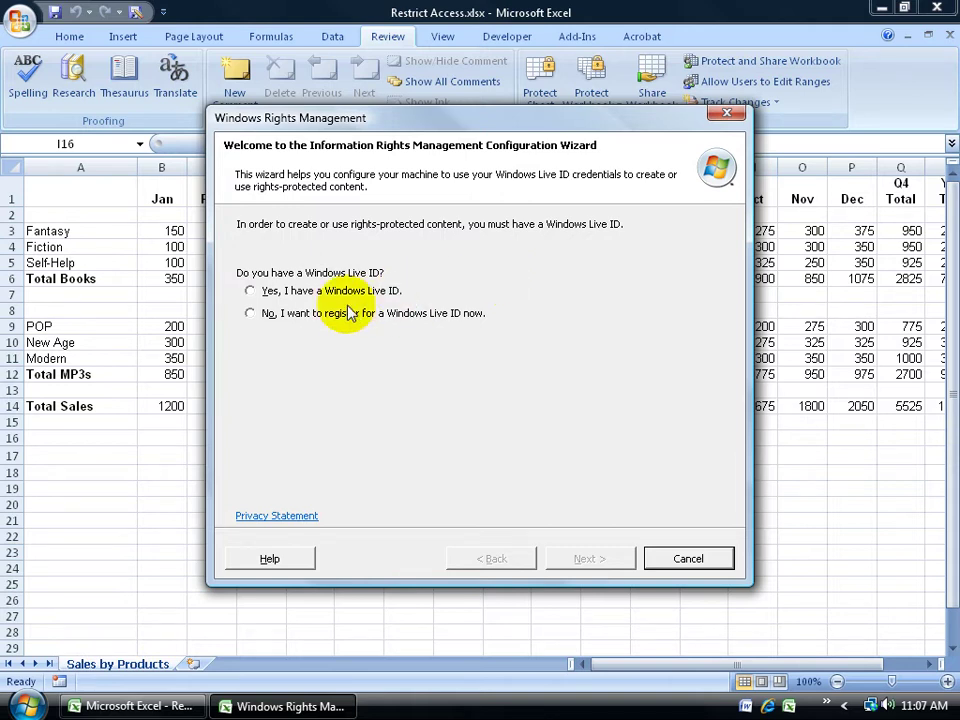
Choose 'No, I want to register for a Windows Live ID now' in the IRM wizard
click(250, 291)
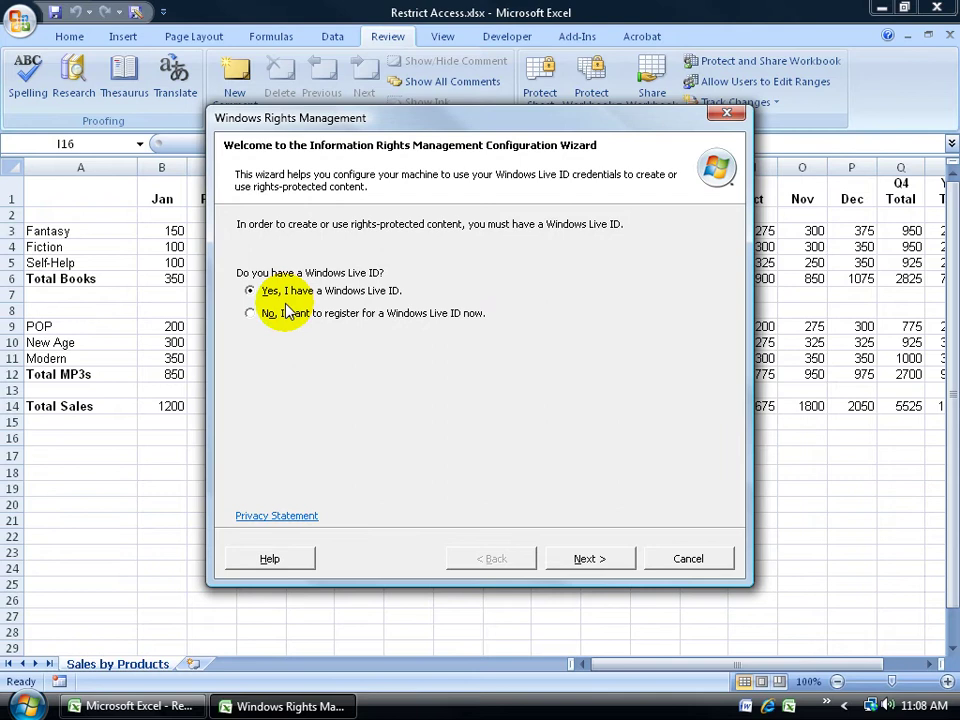
click(248, 313)
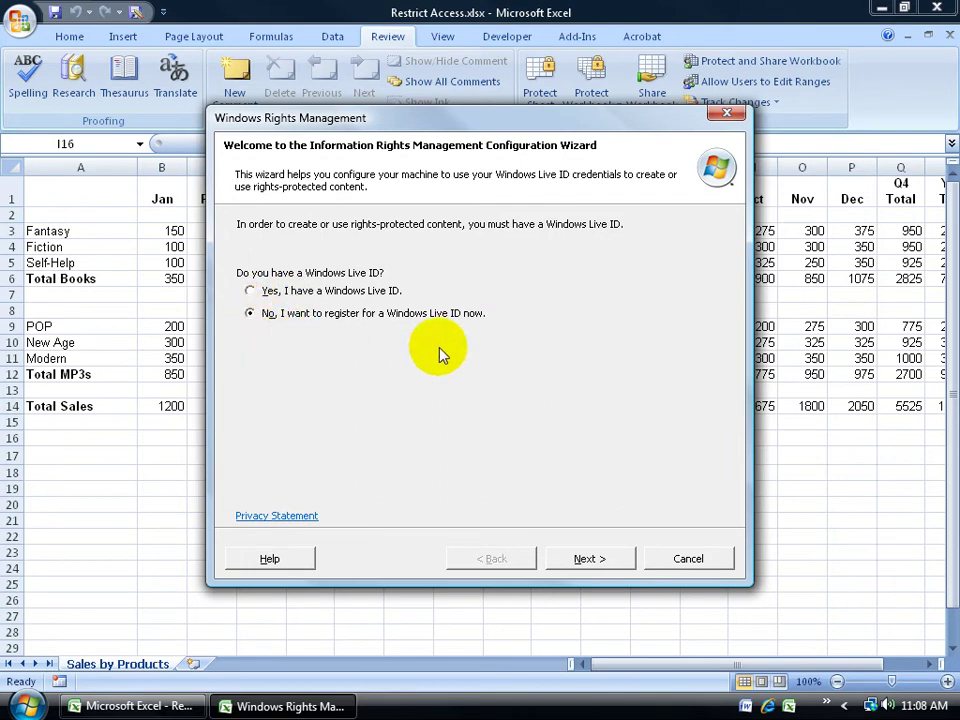
Open the Windows Live ID sign-up page maximized, scroll the form, then close the browser
click(590, 559)
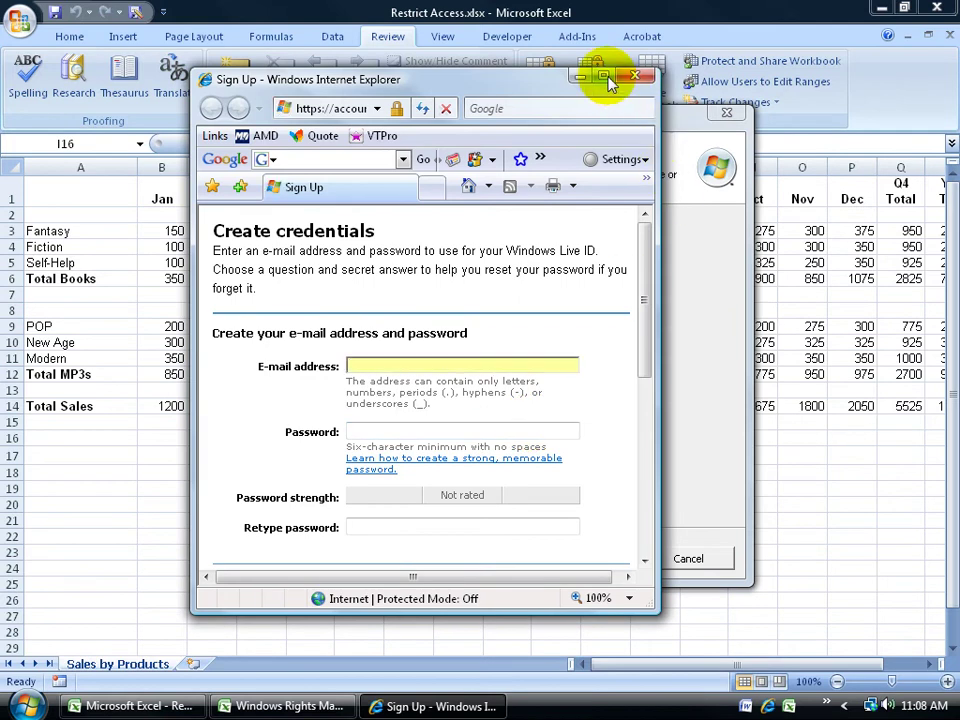
click(605, 77)
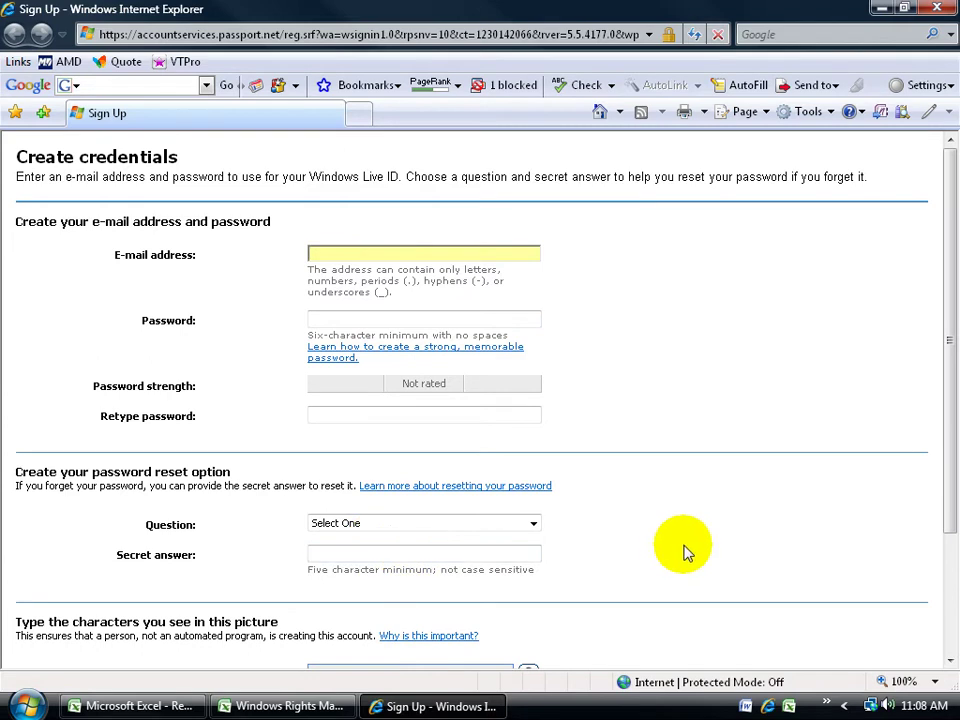
mouse_move(948, 405)
mouse_down()
mouse_move(952, 510)
mouse_move(943, 411)
mouse_up()
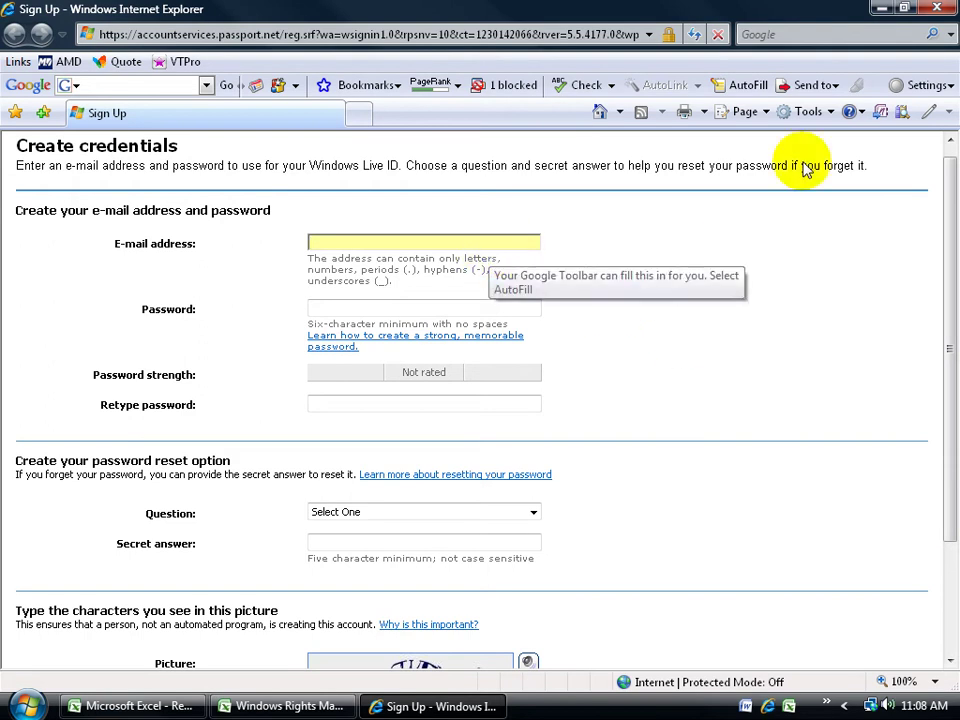
click(936, 8)
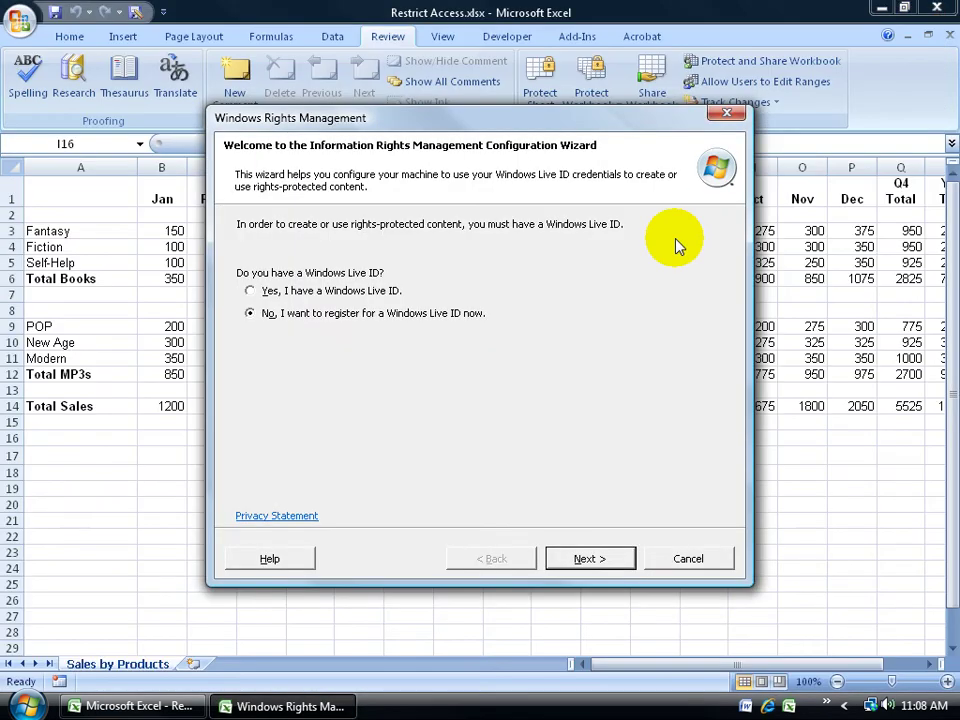
Sign in with an existing Windows Live ID, entering the account e-mail and password
click(258, 292)
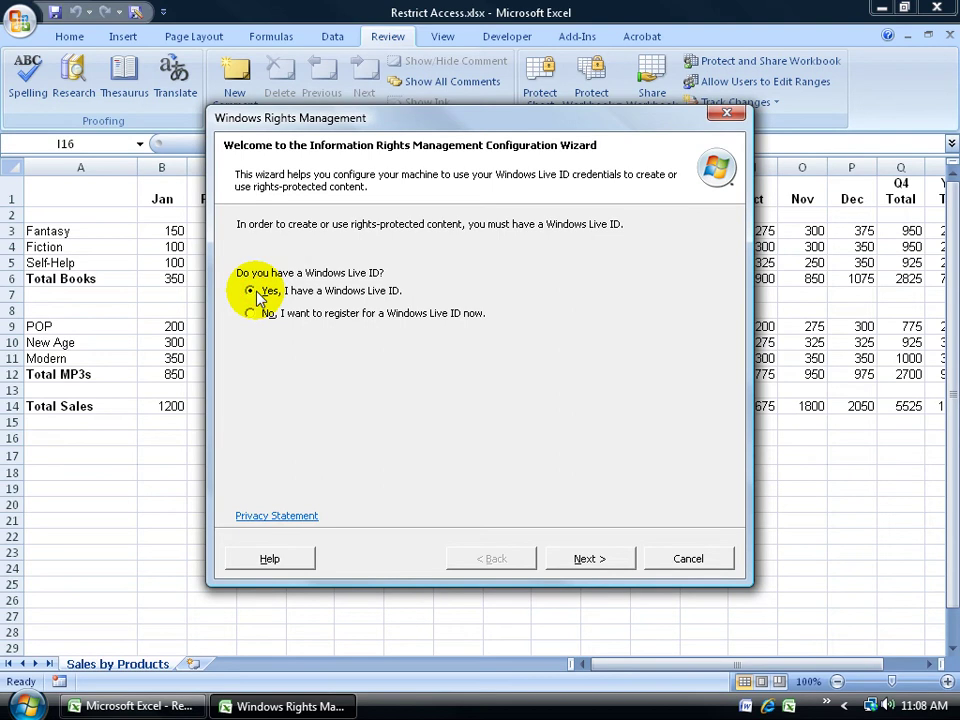
click(583, 557)
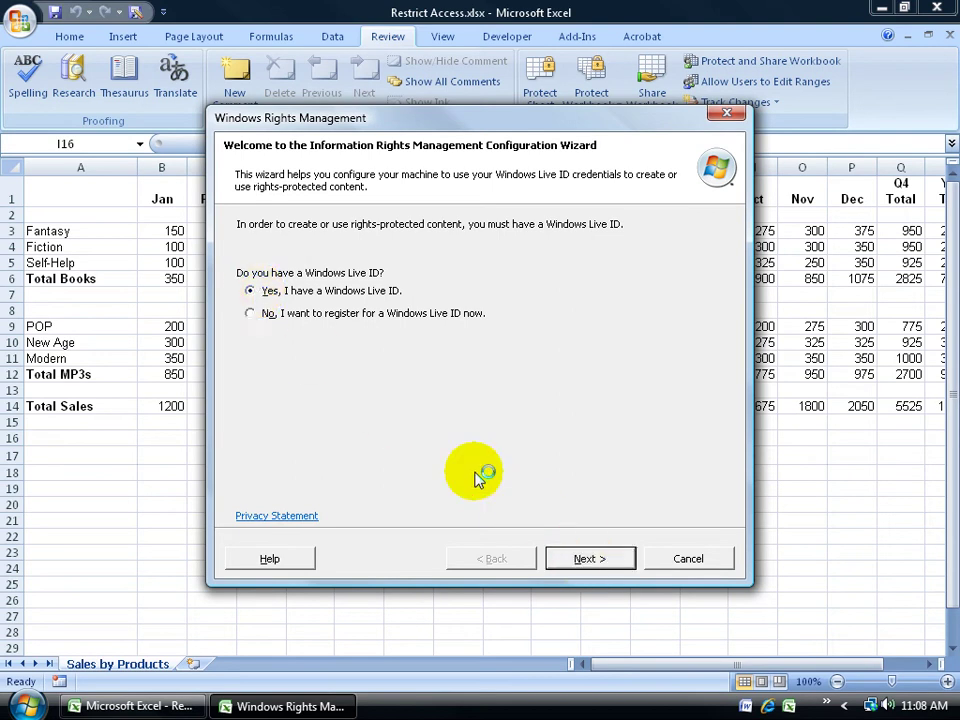
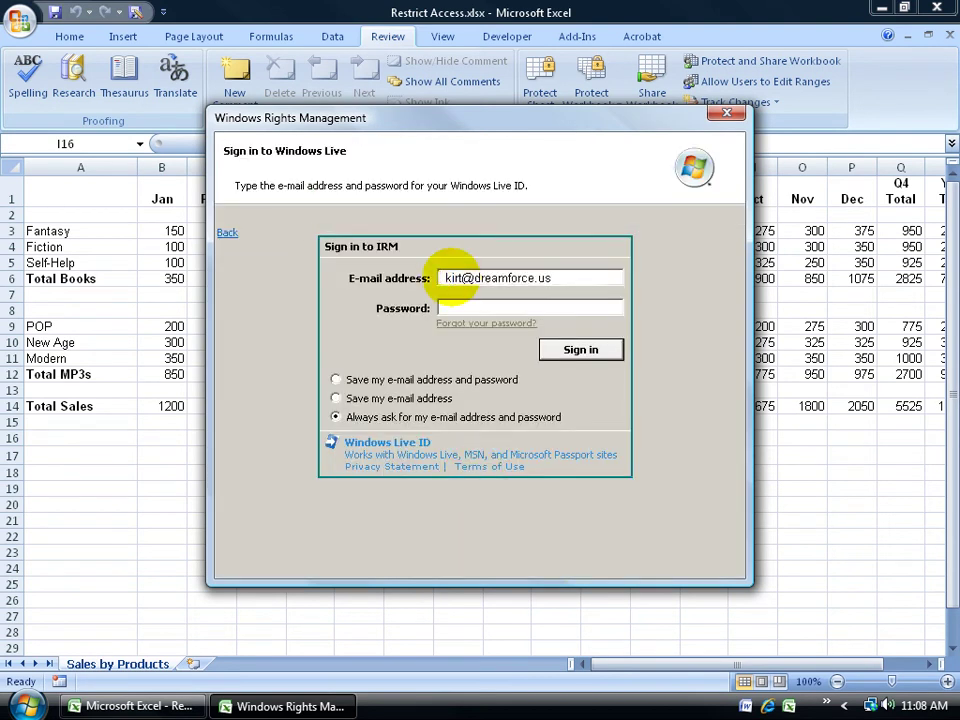
key(Tab)
text(******)
click(605, 356)
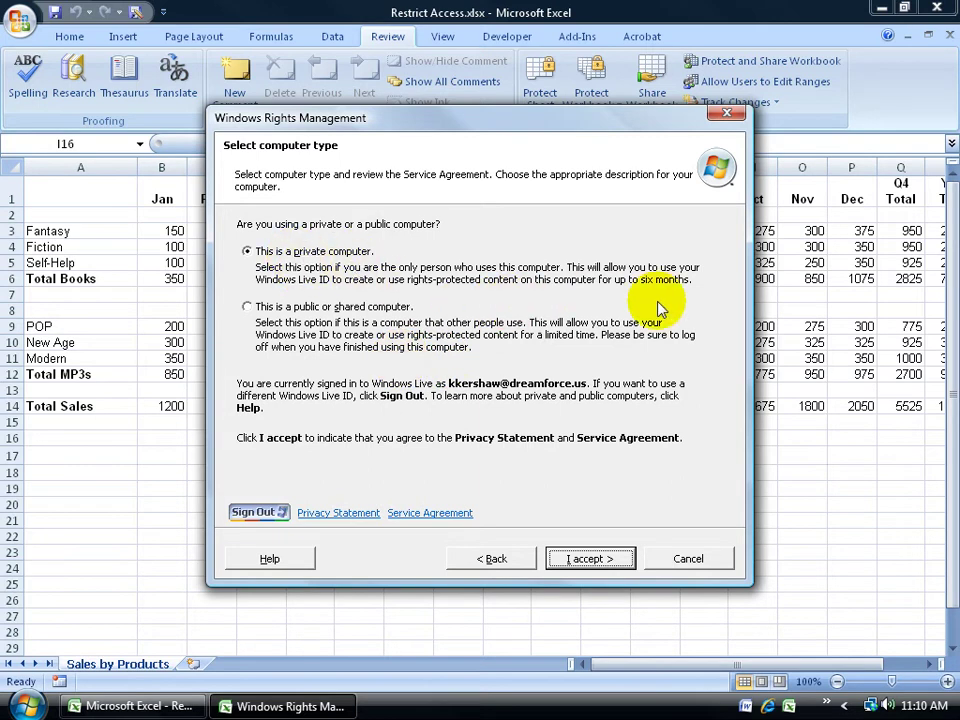
Accept the Rights Management terms with 'This is a private computer' selected
click(572, 559)
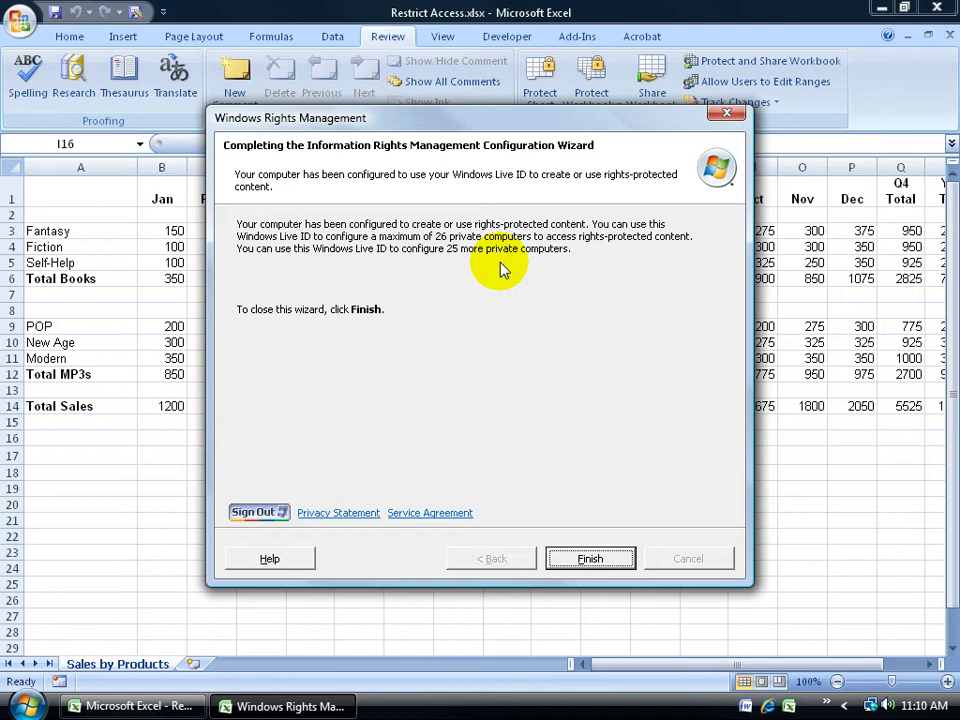
Finish the configuration wizard, confirm the Windows Live ID account, and dismiss the permission dialog
click(586, 558)
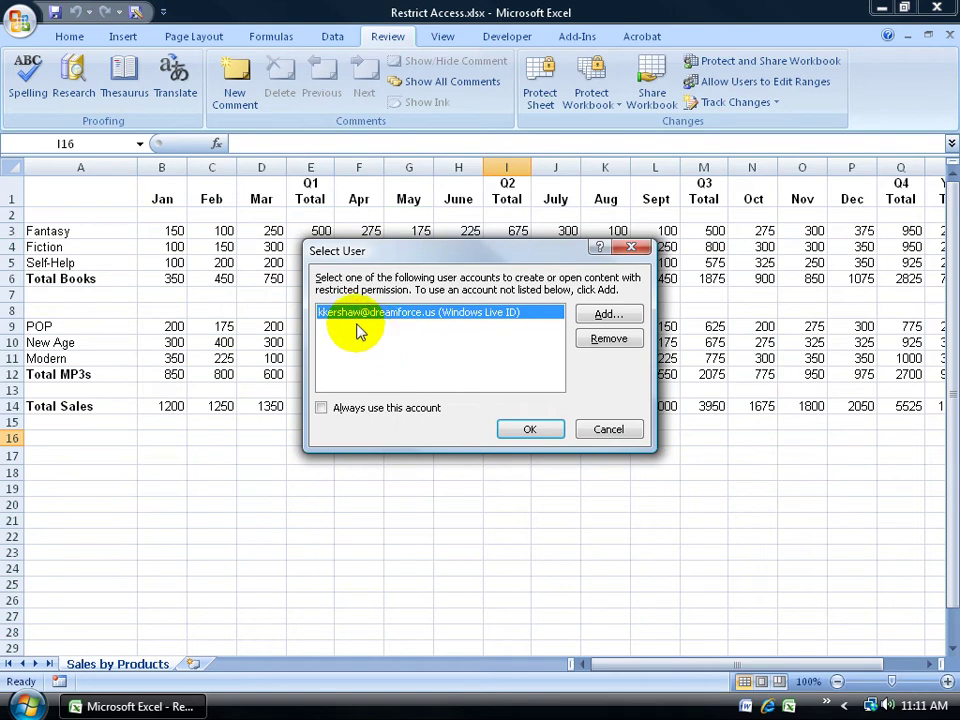
click(535, 428)
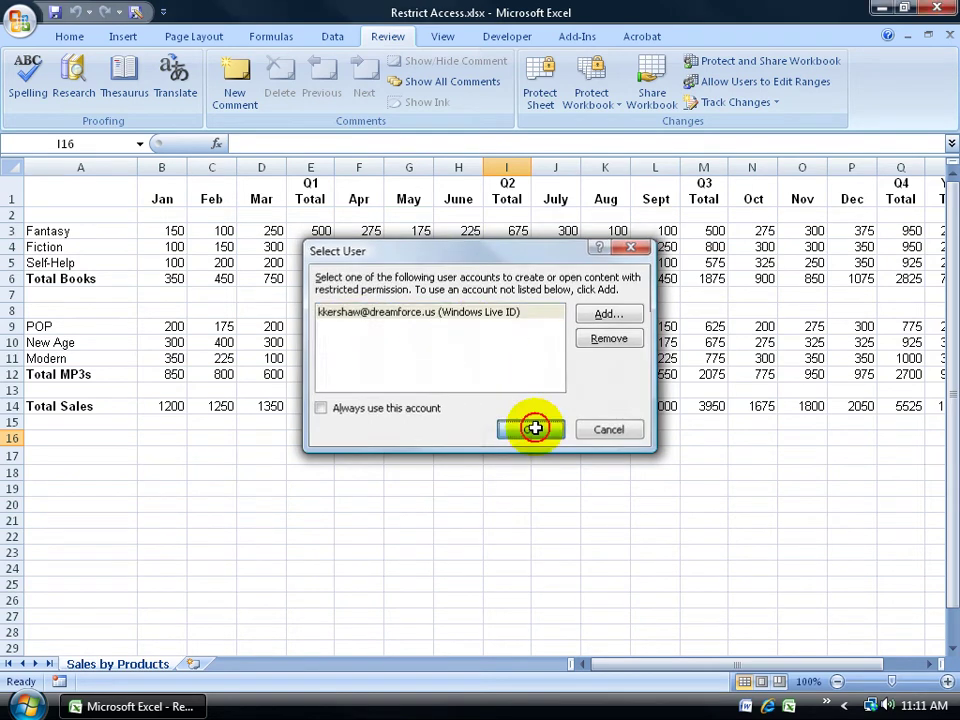
click(641, 502)
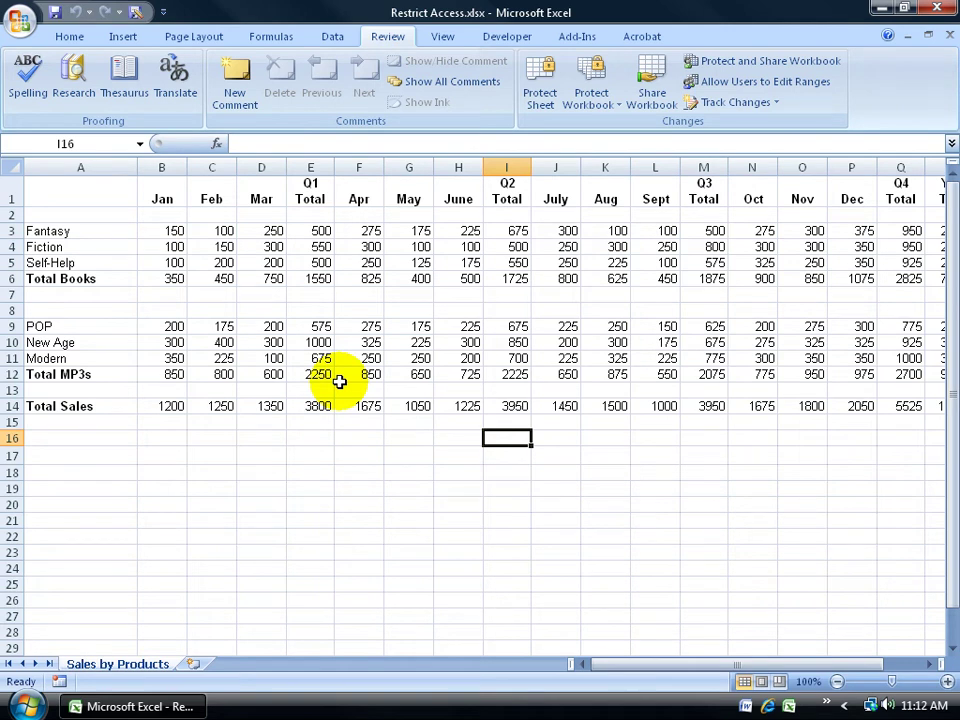
Check Manage Credentials without changes, then choose Restricted Access from Protect Workbook
click(603, 95)
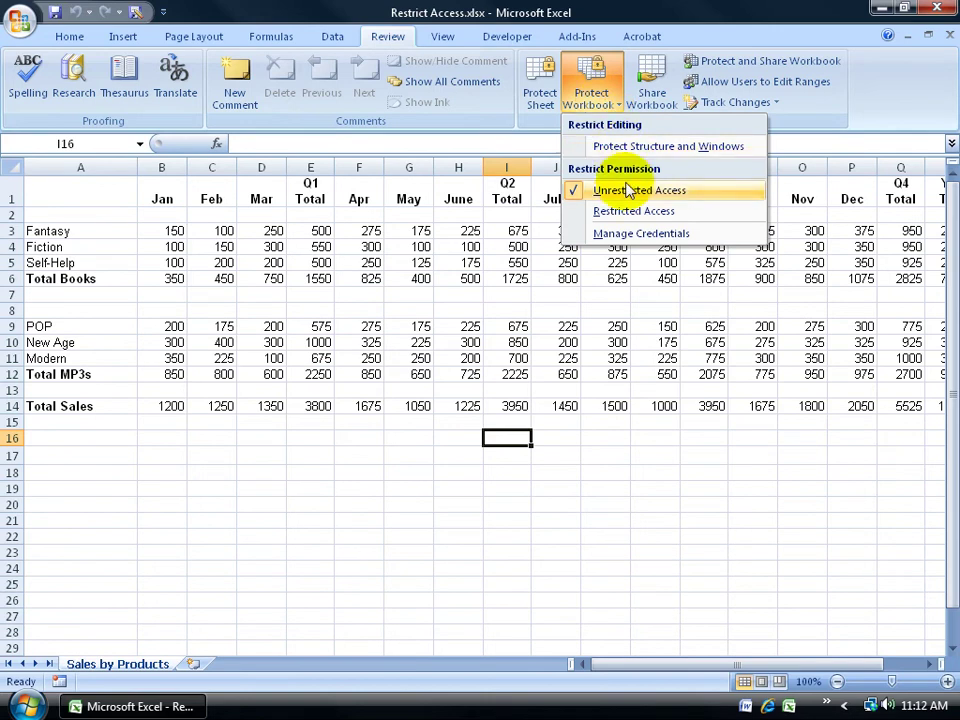
click(620, 233)
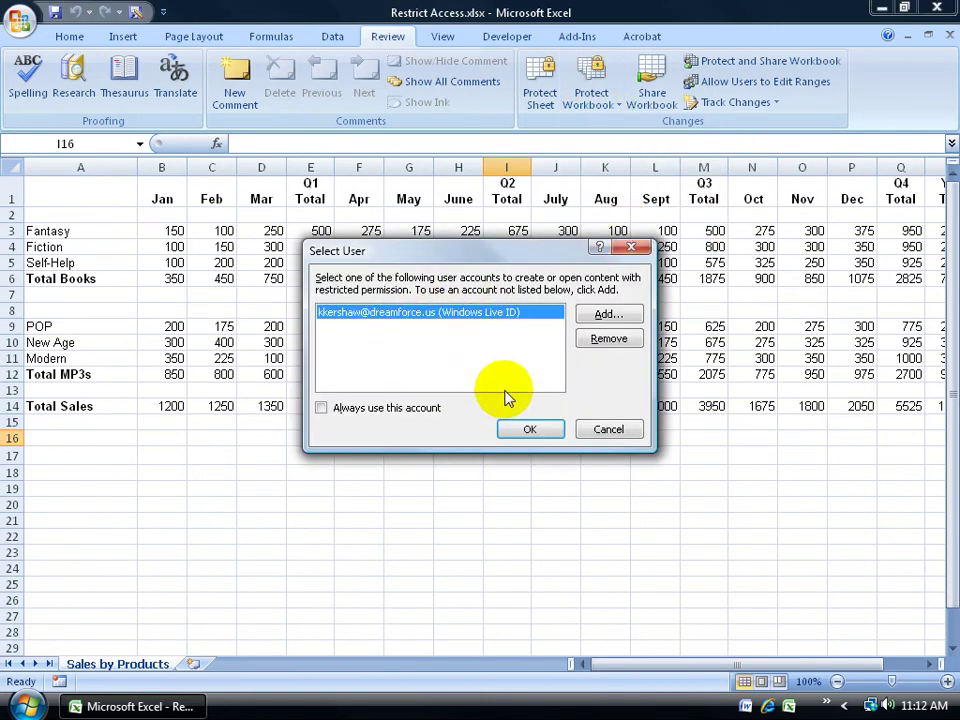
click(600, 430)
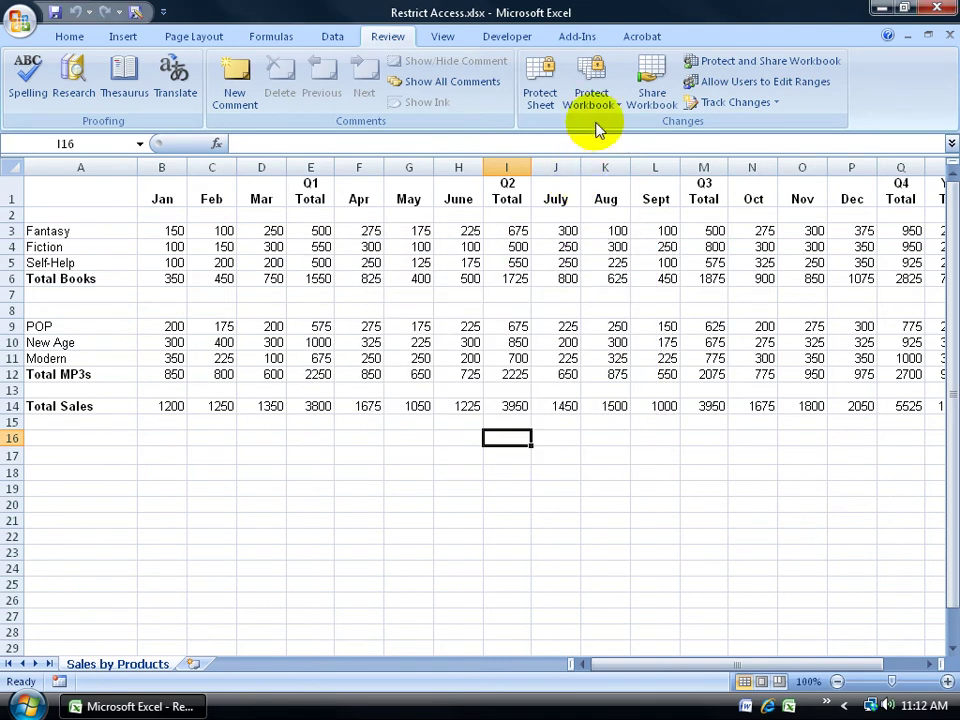
click(590, 95)
click(614, 214)
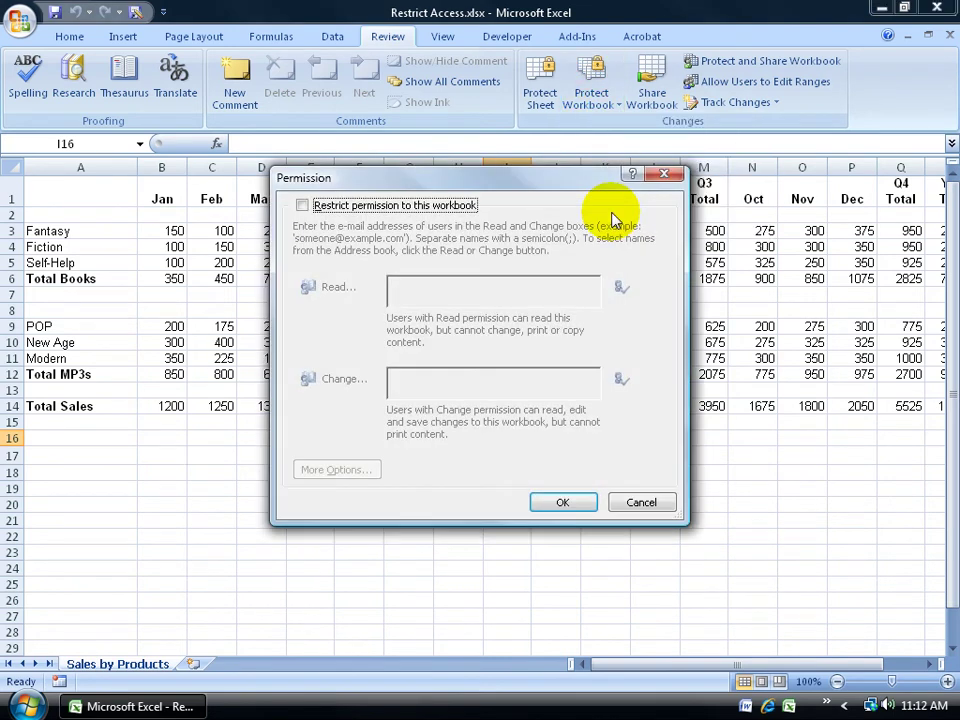
Restrict permission to the workbook, add a user's e-mail under Read, and expand More Options
click(302, 205)
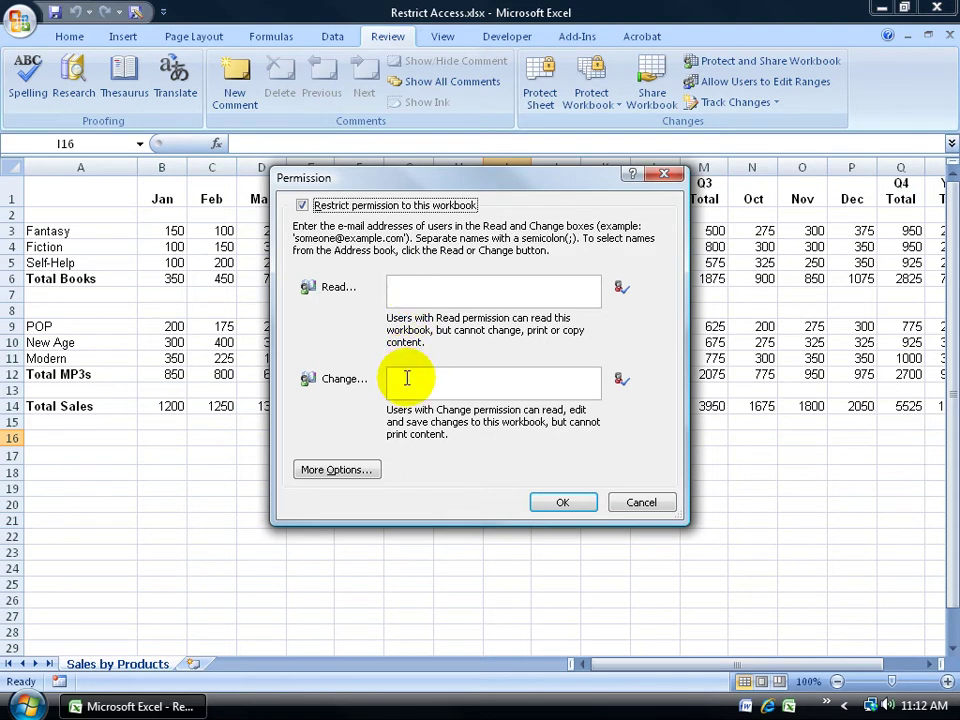
click(422, 287)
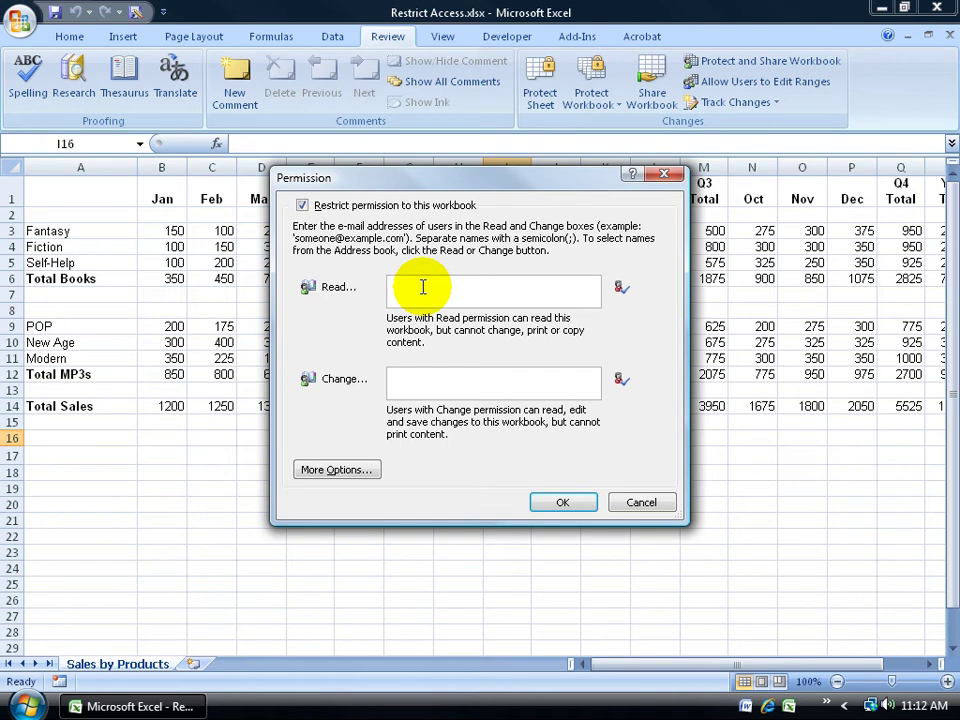
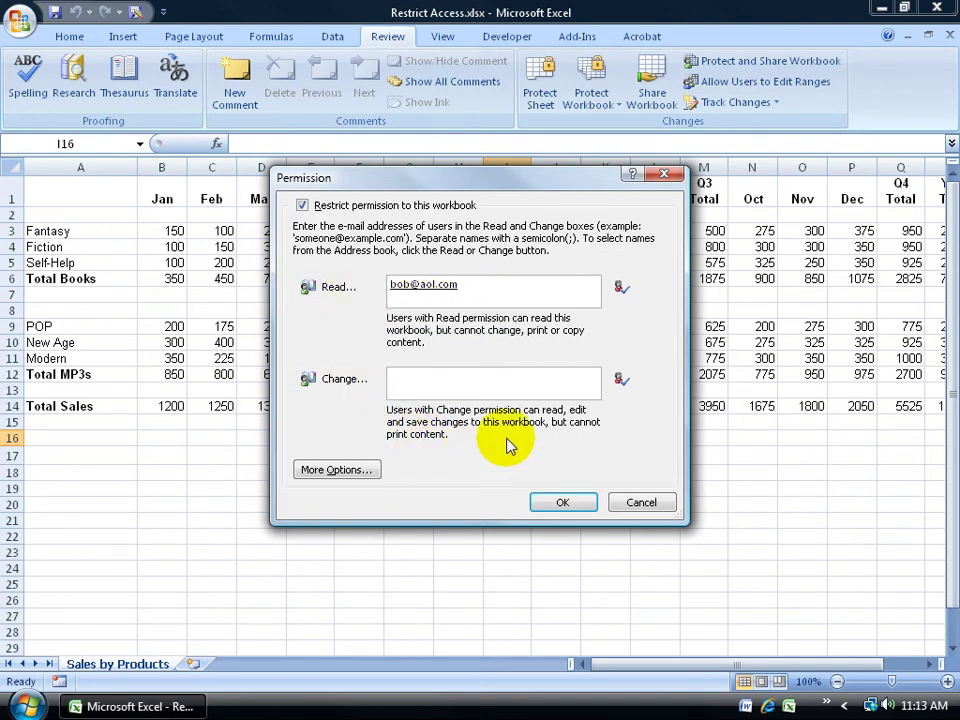
click(368, 470)
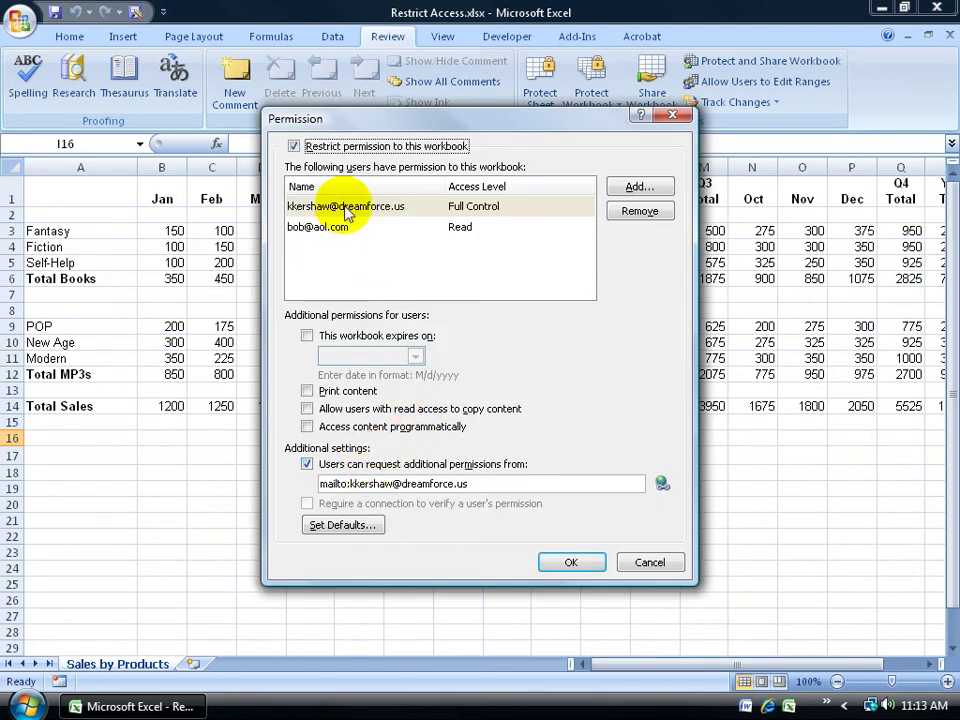
Raise the added user's access level from Read to Change, leaving the owner at Full Control
click(345, 208)
click(460, 206)
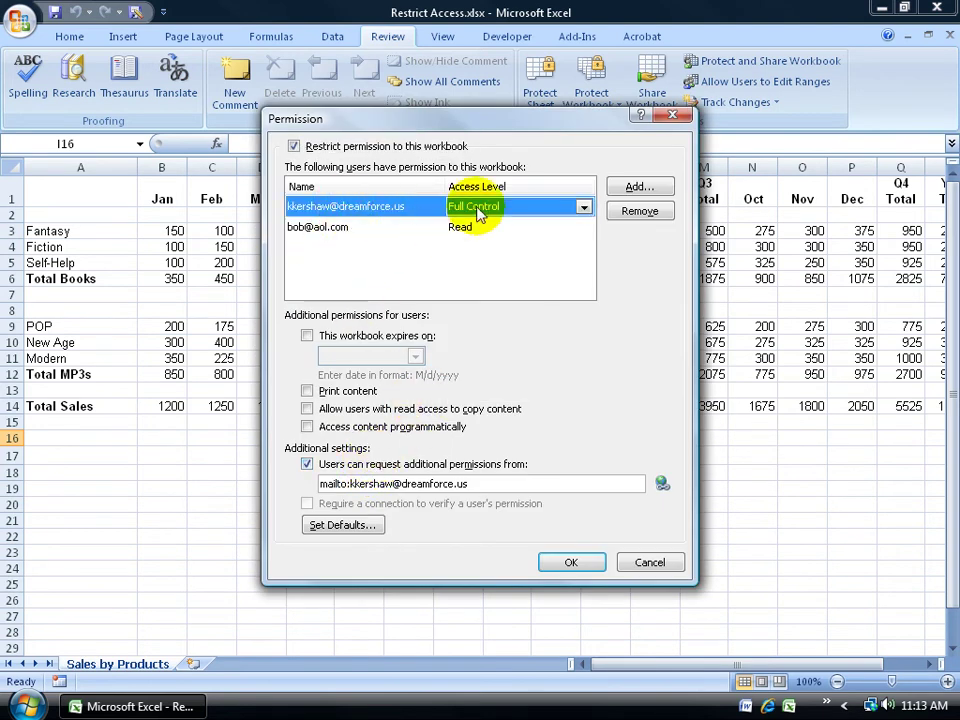
click(583, 206)
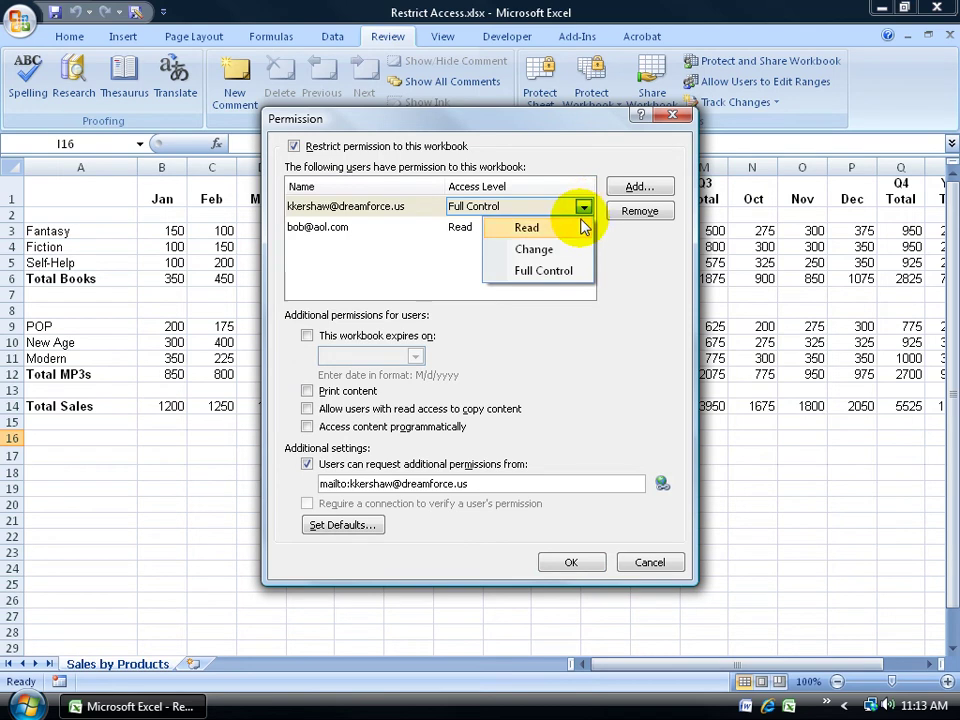
click(529, 208)
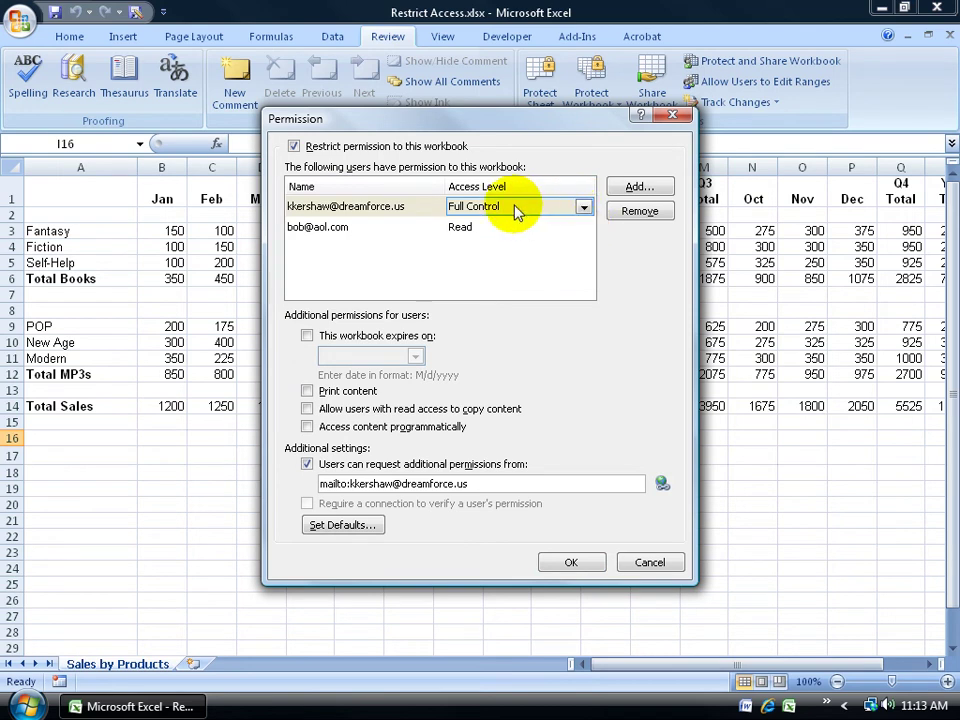
click(511, 228)
click(583, 229)
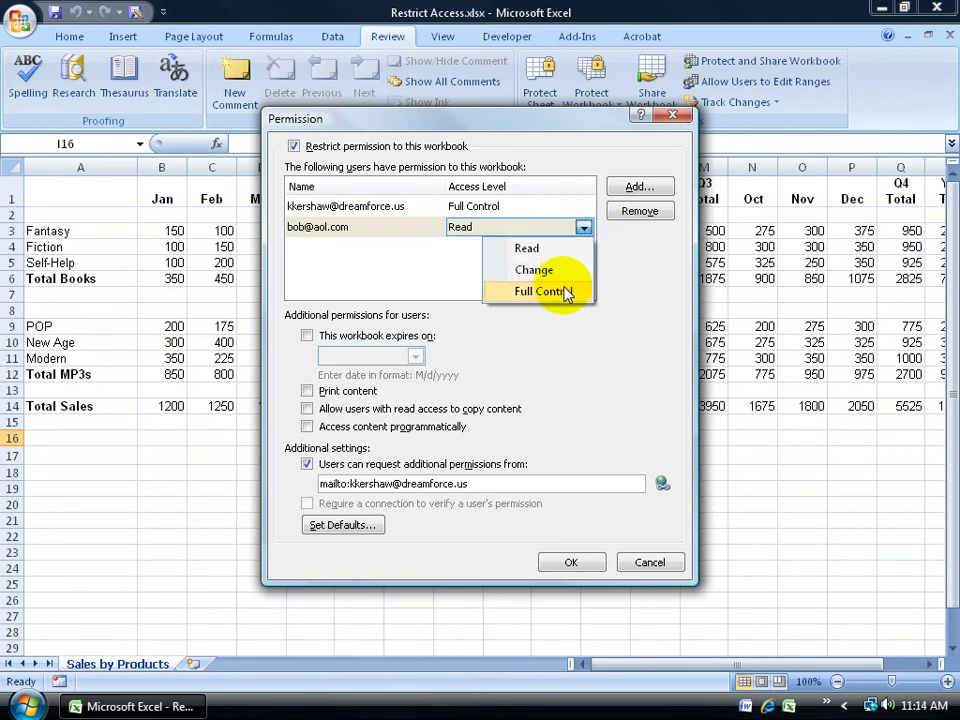
click(551, 249)
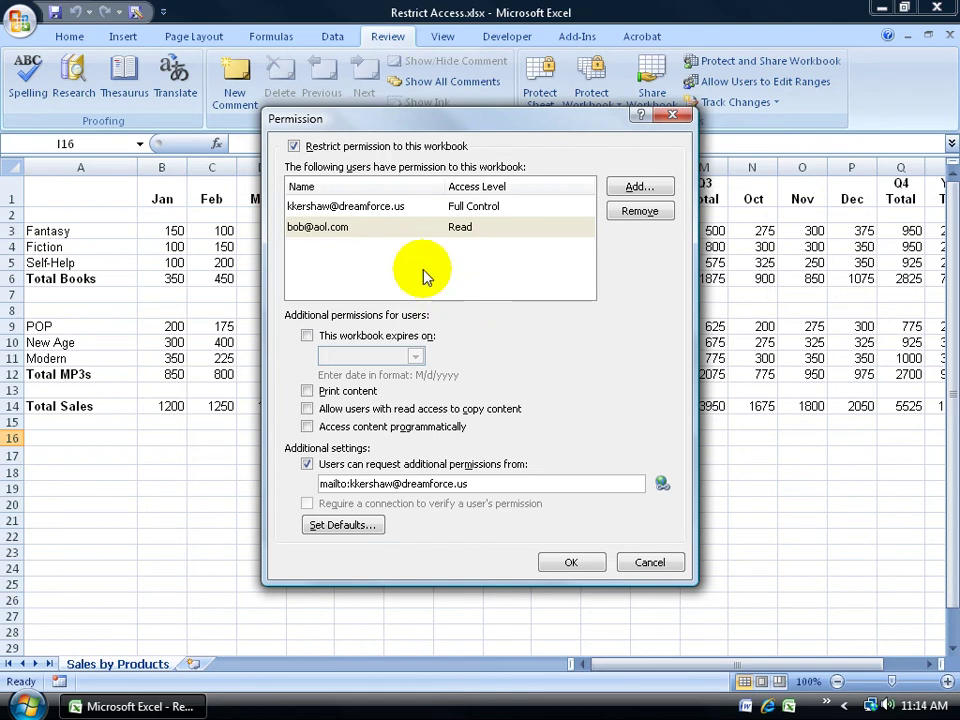
click(583, 228)
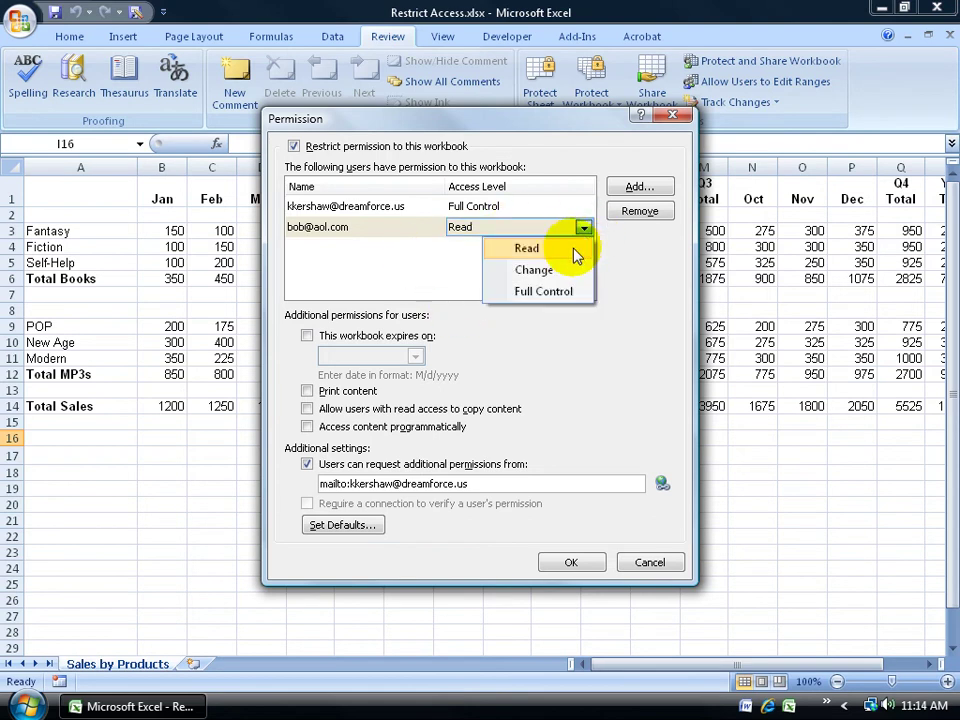
click(576, 270)
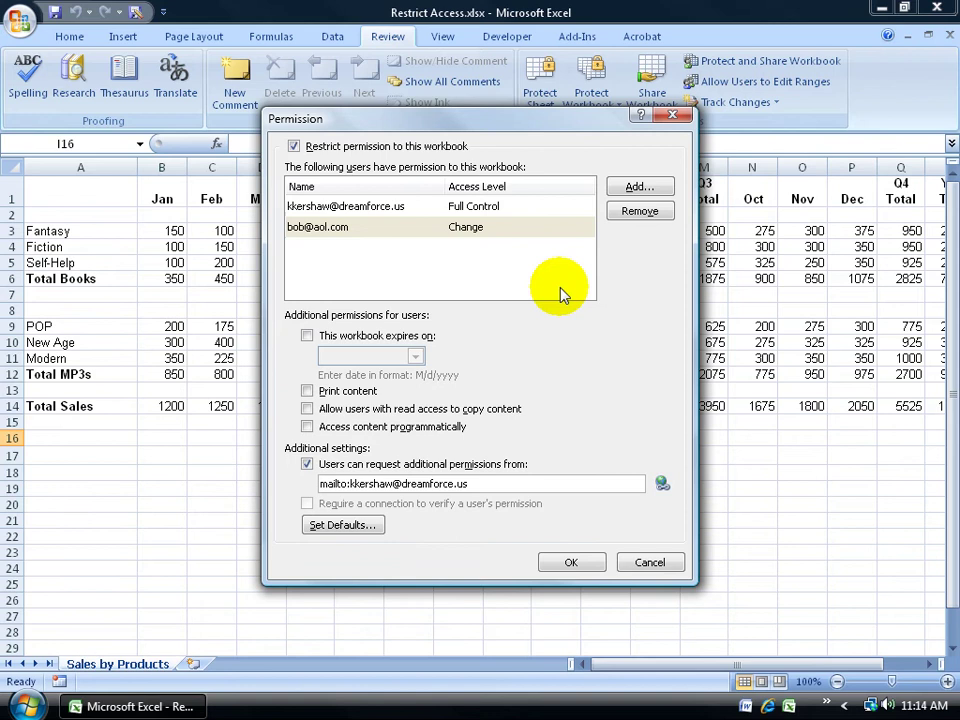
Make the workbook permission expire on 12/31/2008, leaving Print content unchecked
click(307, 337)
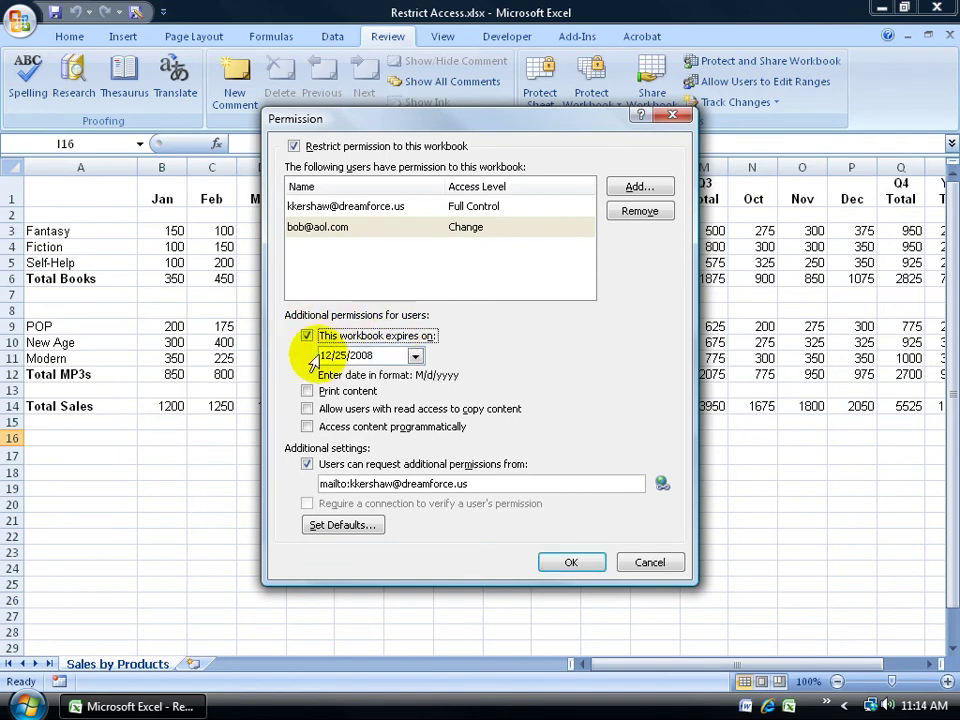
click(415, 356)
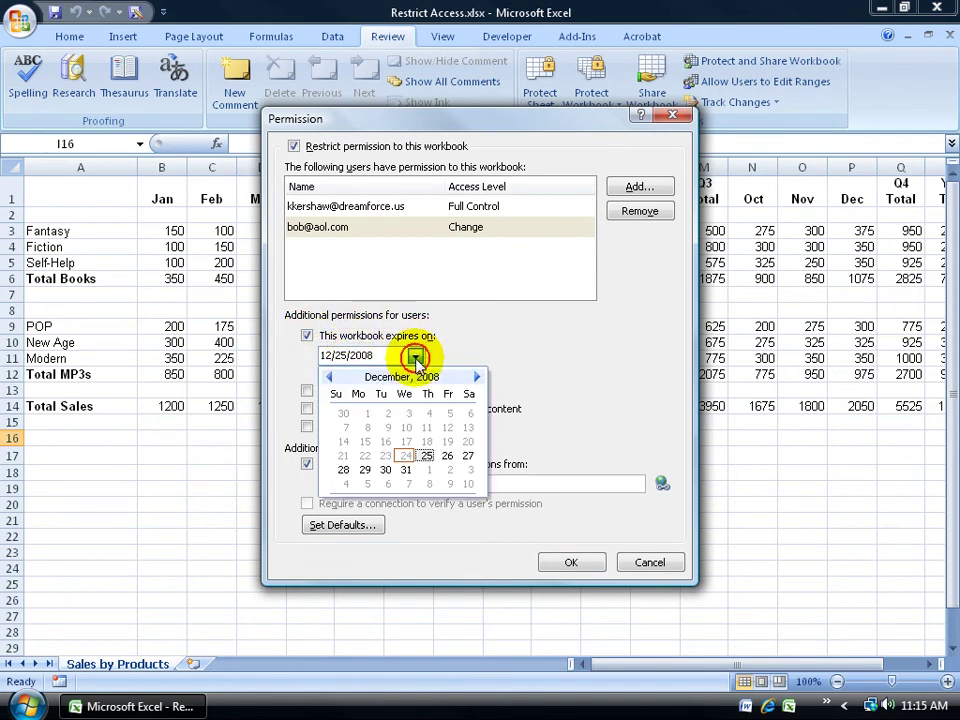
click(407, 470)
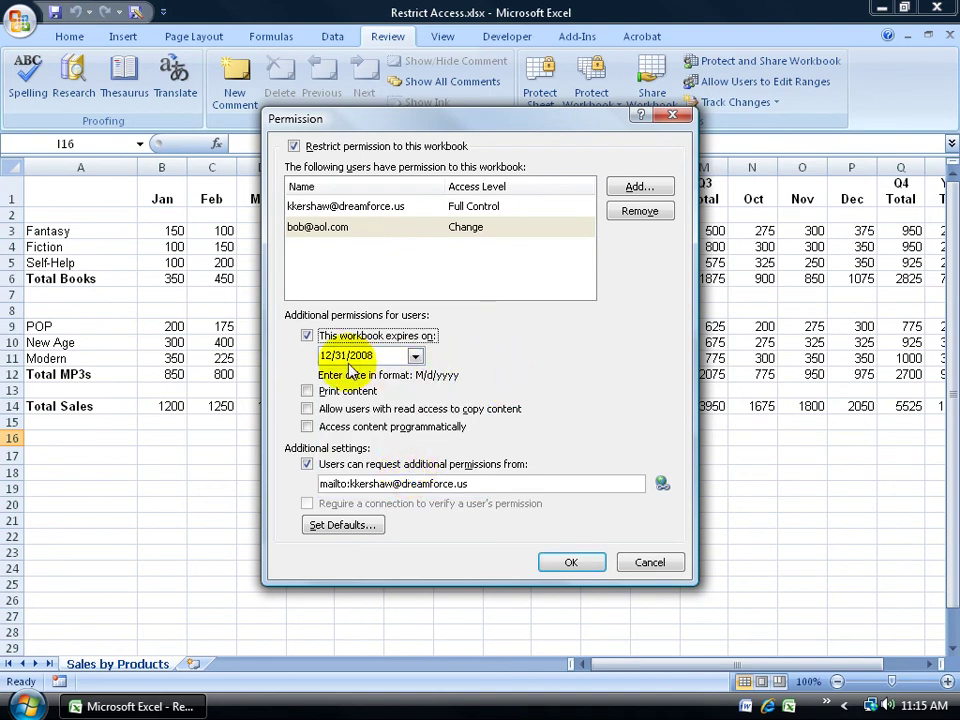
click(307, 392)
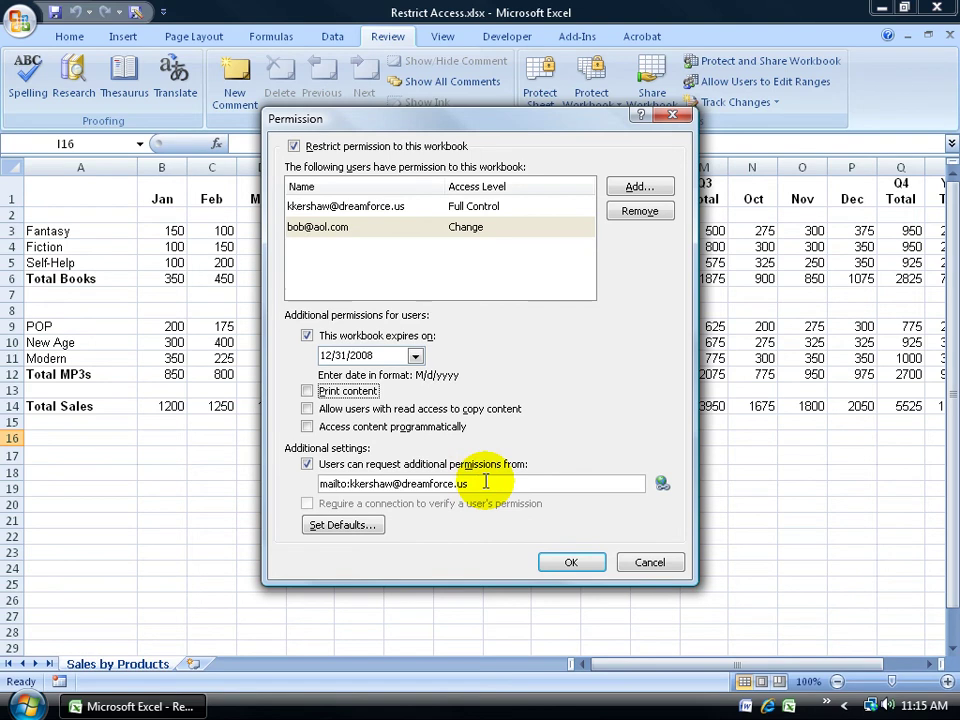
Confirm the second user keeps Change access and apply the restricted permissions
click(472, 232)
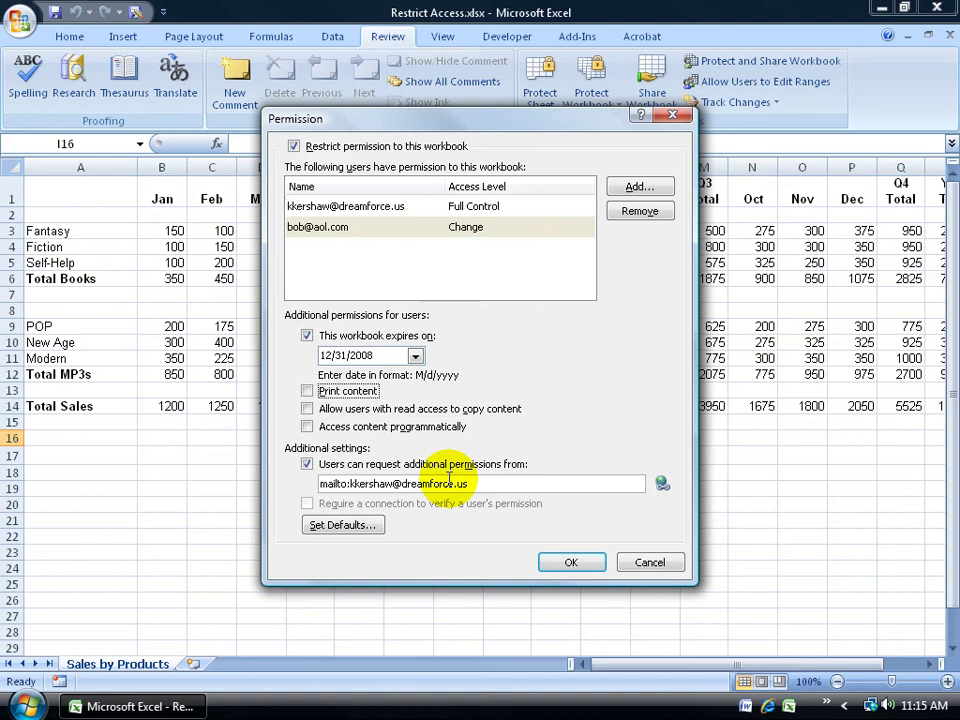
click(583, 227)
click(575, 313)
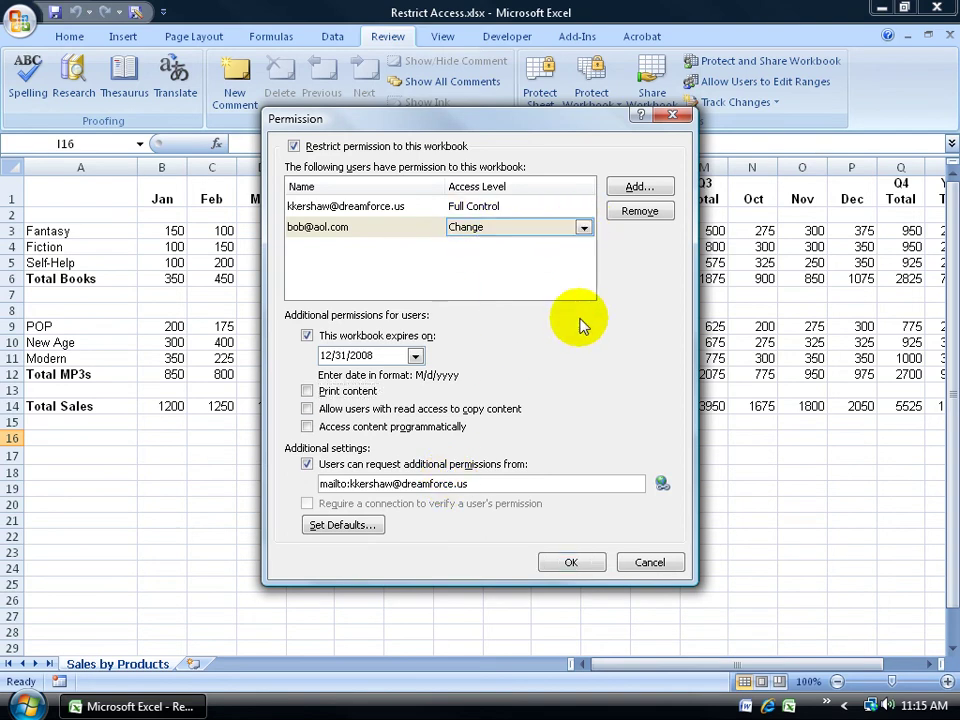
click(572, 562)
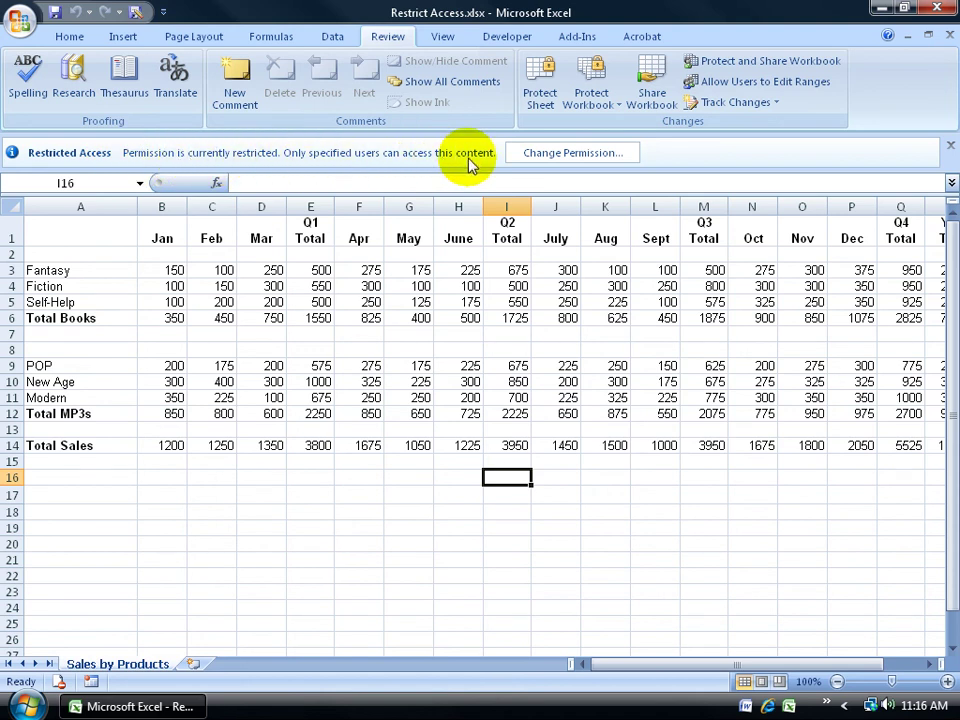
click(537, 153)
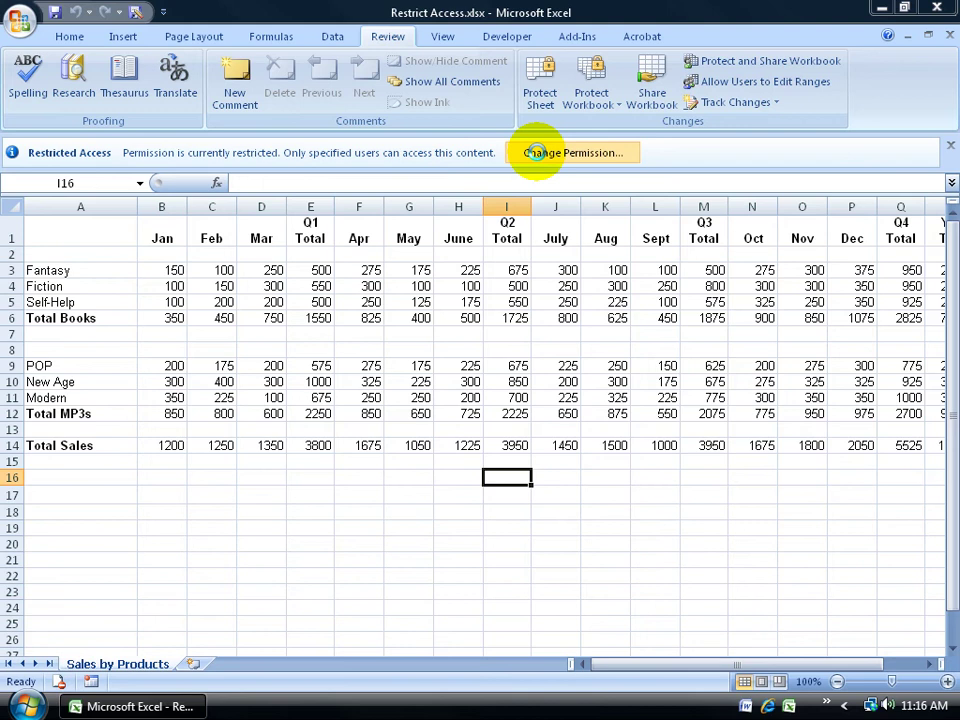
click(537, 152)
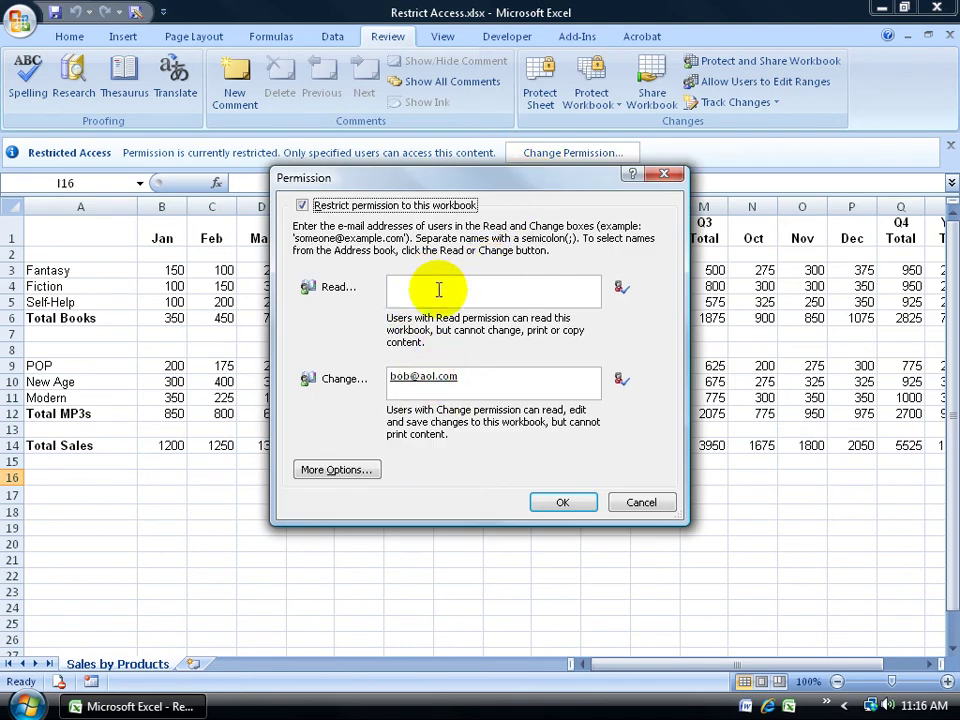
click(636, 498)
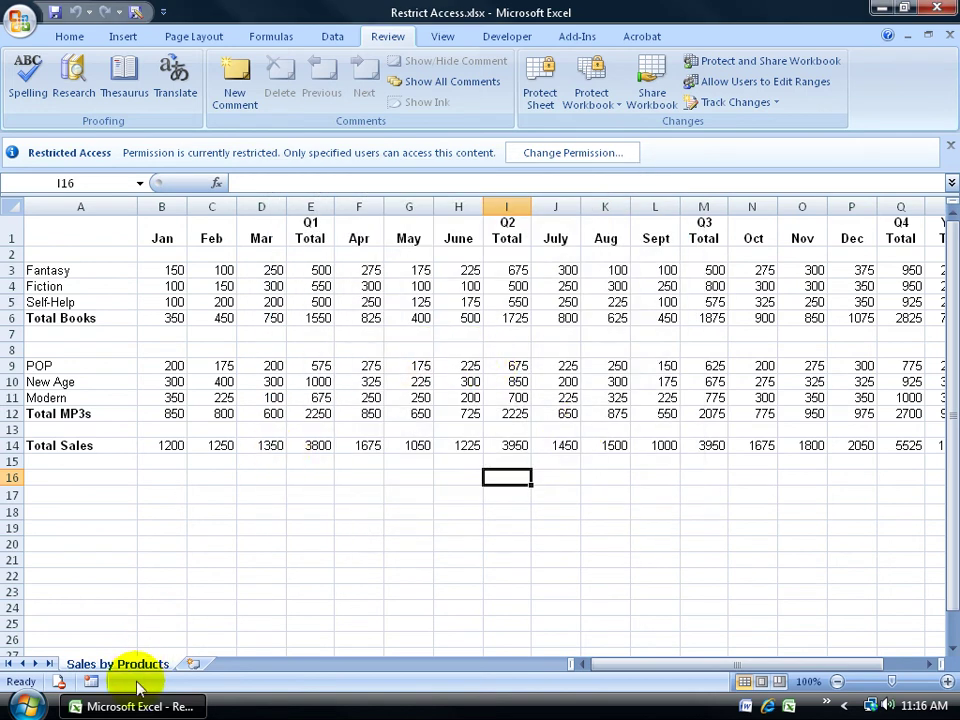
mouse_move(58, 686)
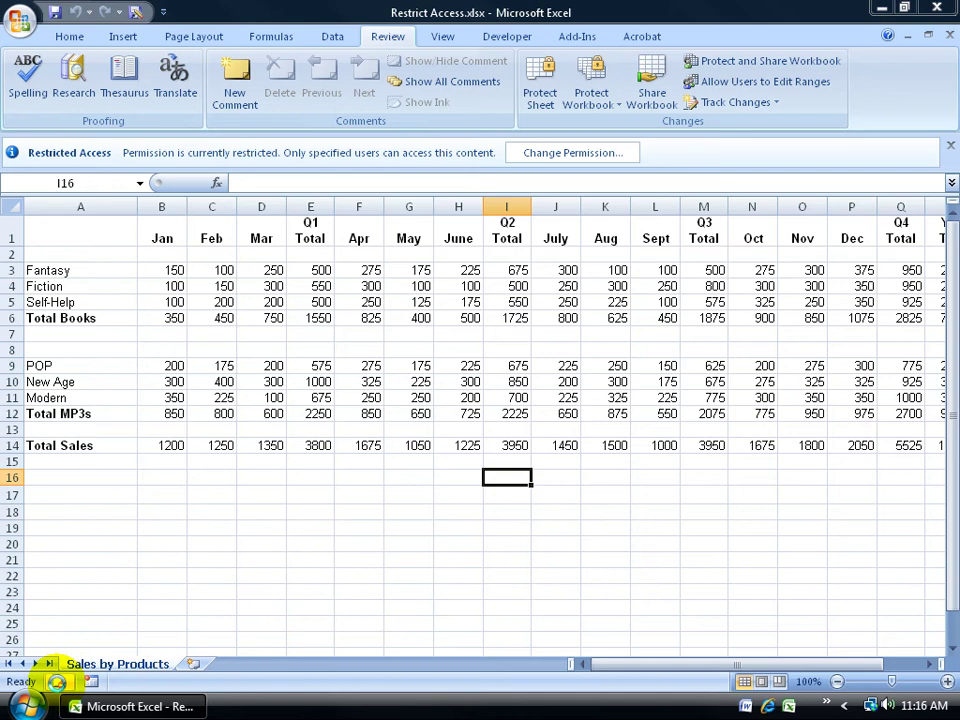
click(57, 683)
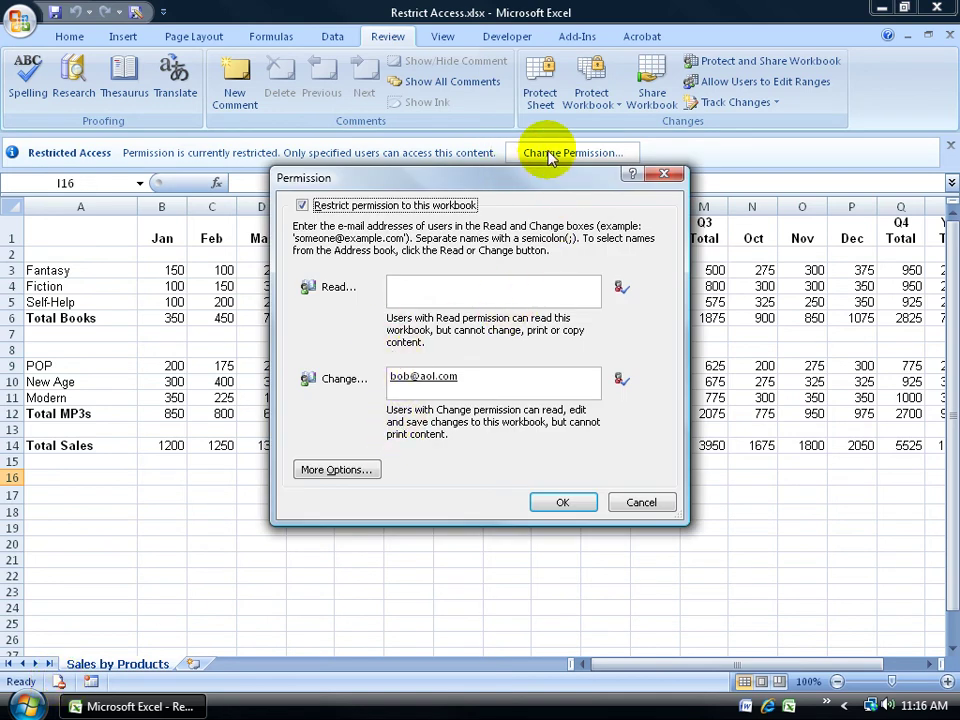
Close the permission settings without changes and select the May heading in cell G1
click(663, 175)
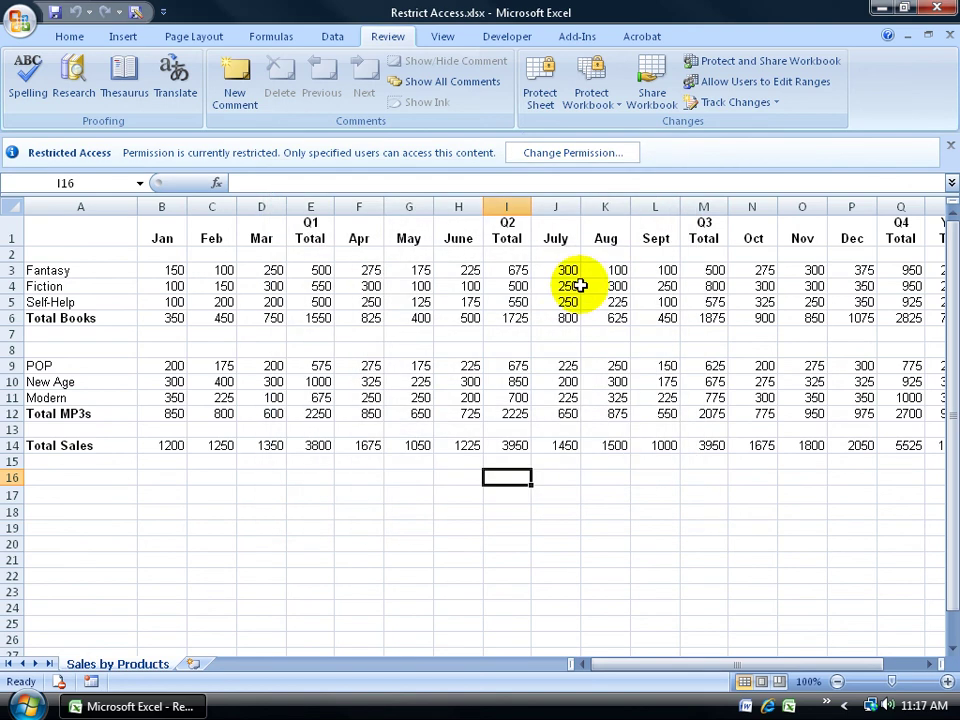
click(70, 37)
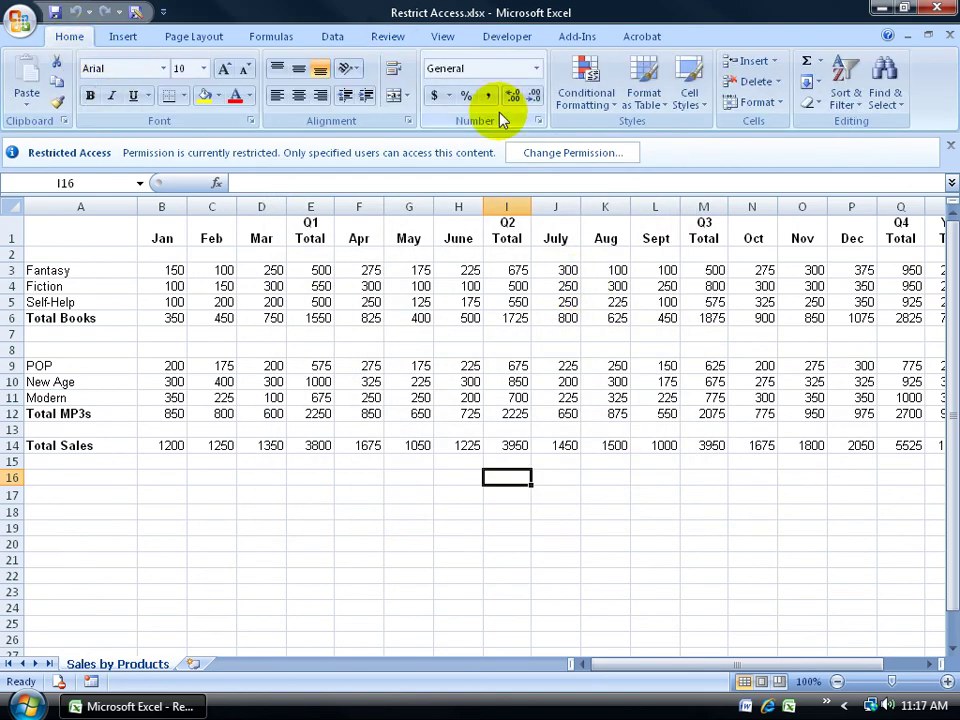
click(407, 233)
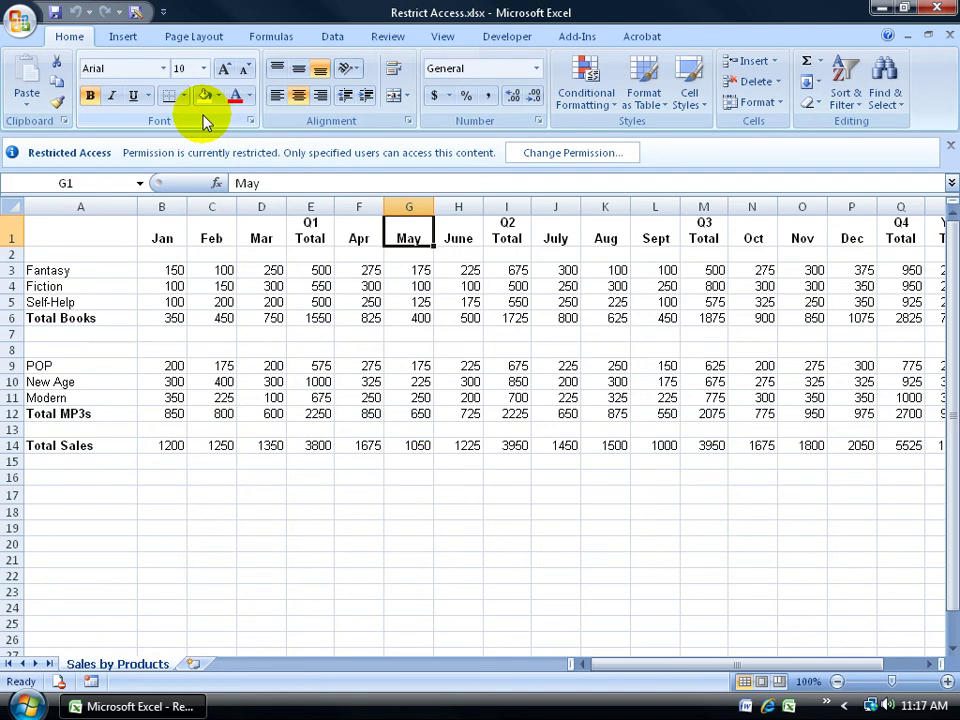
Mark the workbook as final from the Prepare menu and confirm saving it
click(17, 20)
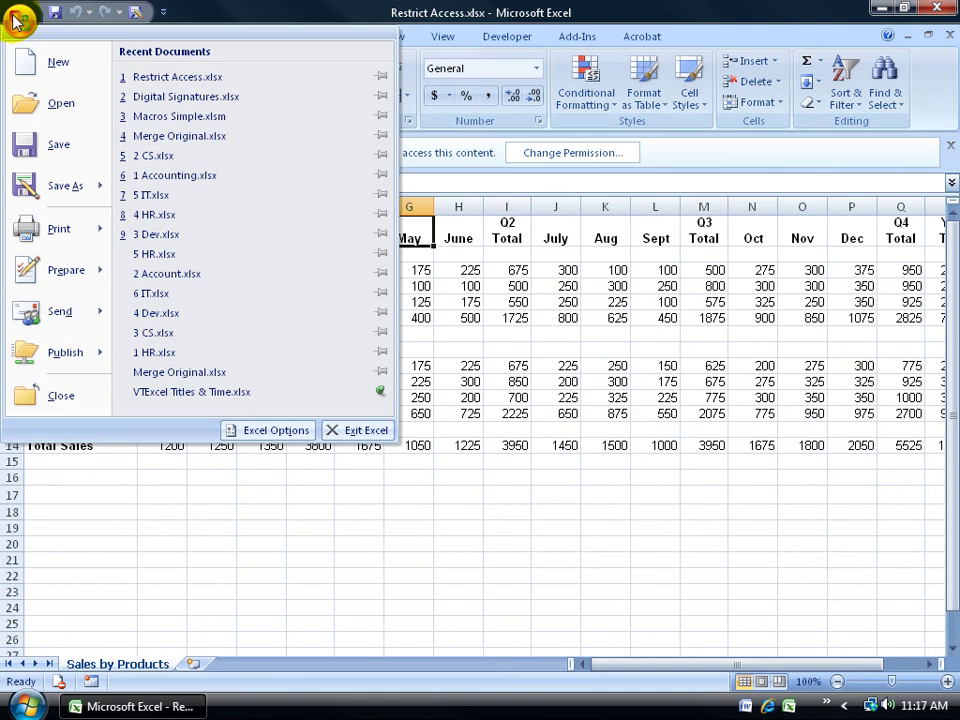
mouse_move(56, 269)
click(187, 340)
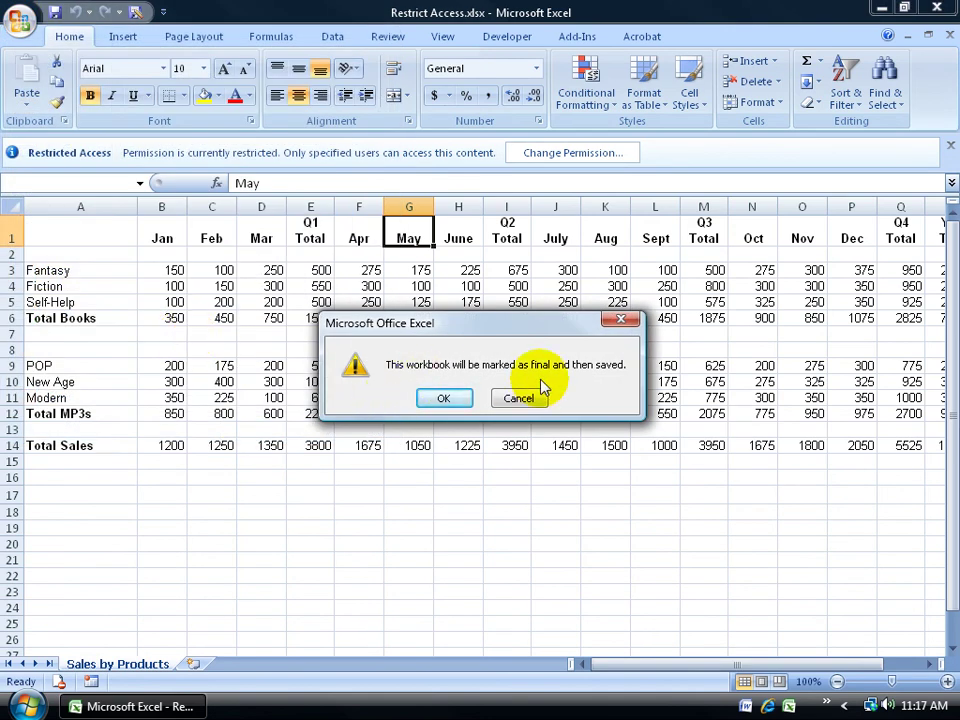
click(443, 399)
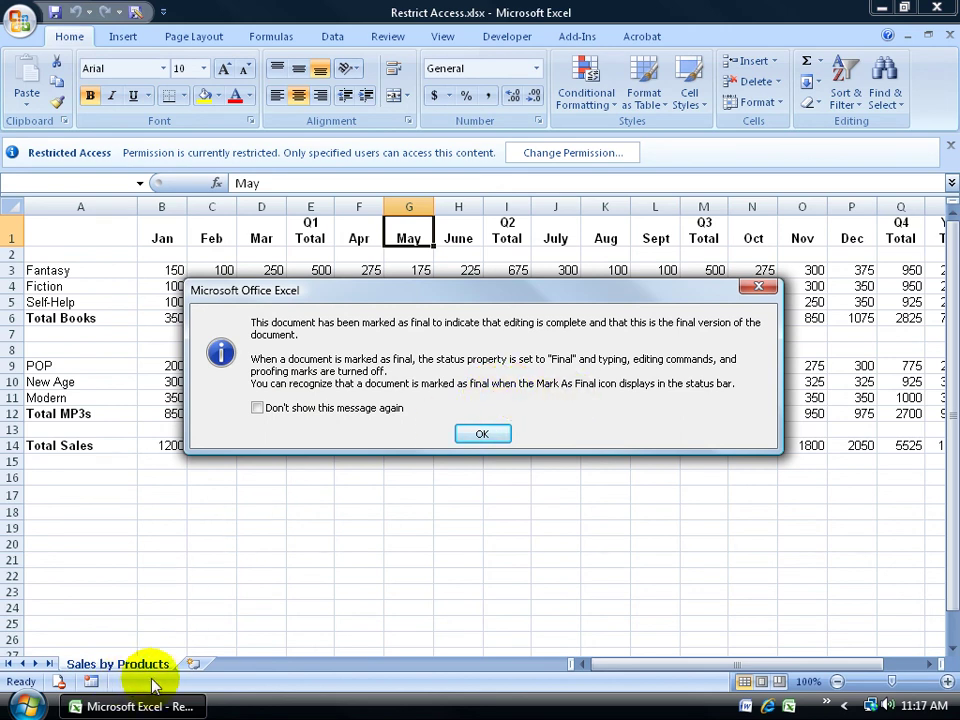
Dismiss the final-version notice, find Fill Color disabled for G1, and bring up Prepare options
click(481, 433)
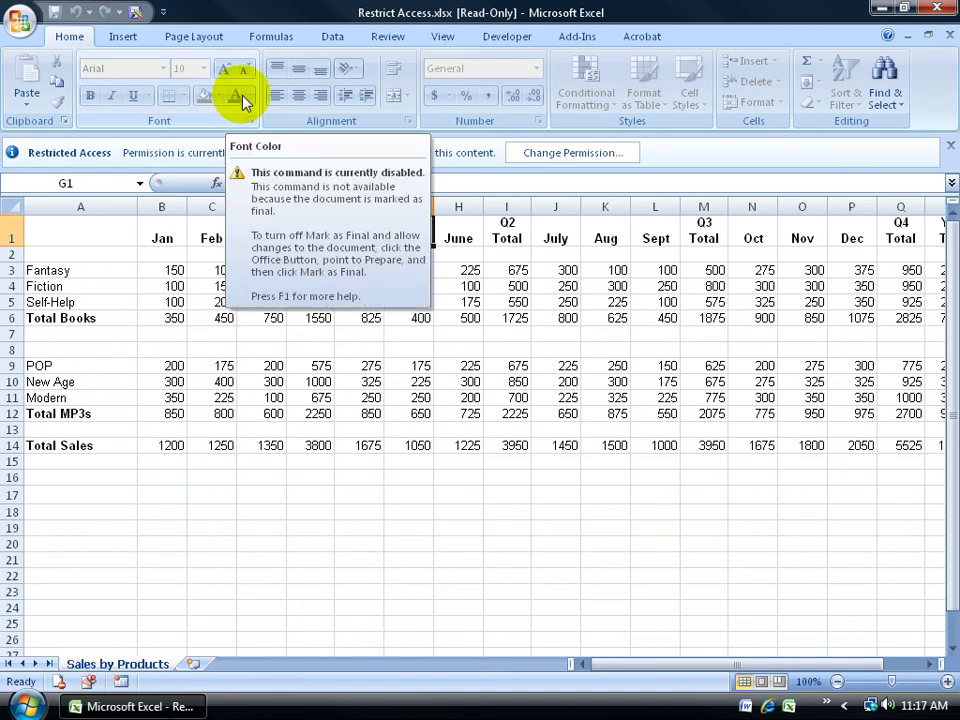
click(207, 97)
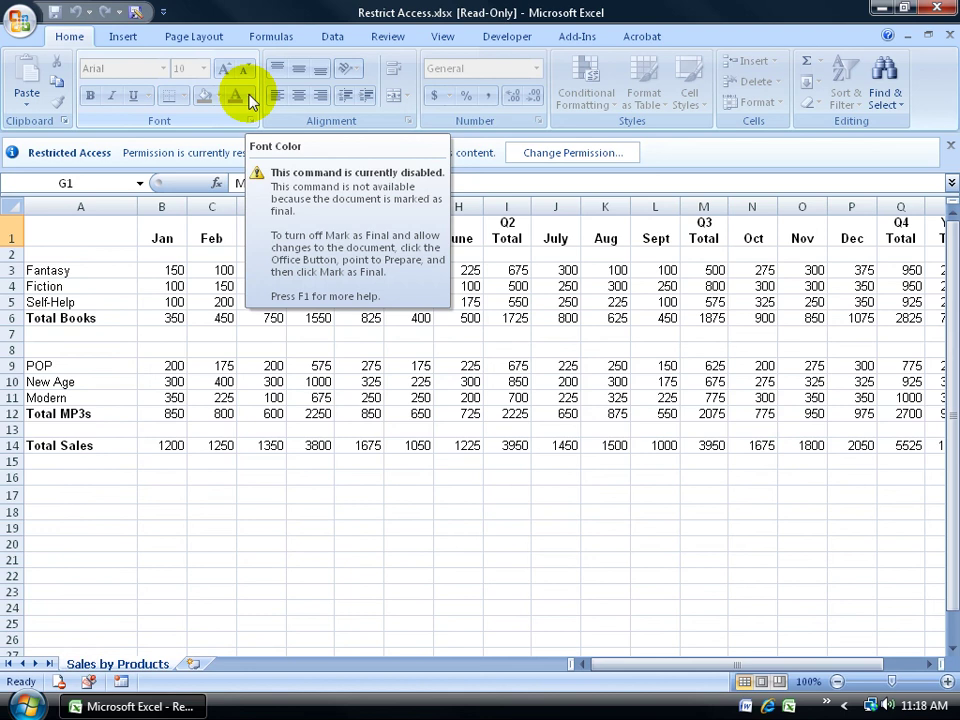
scroll(267, 47, down, 2)
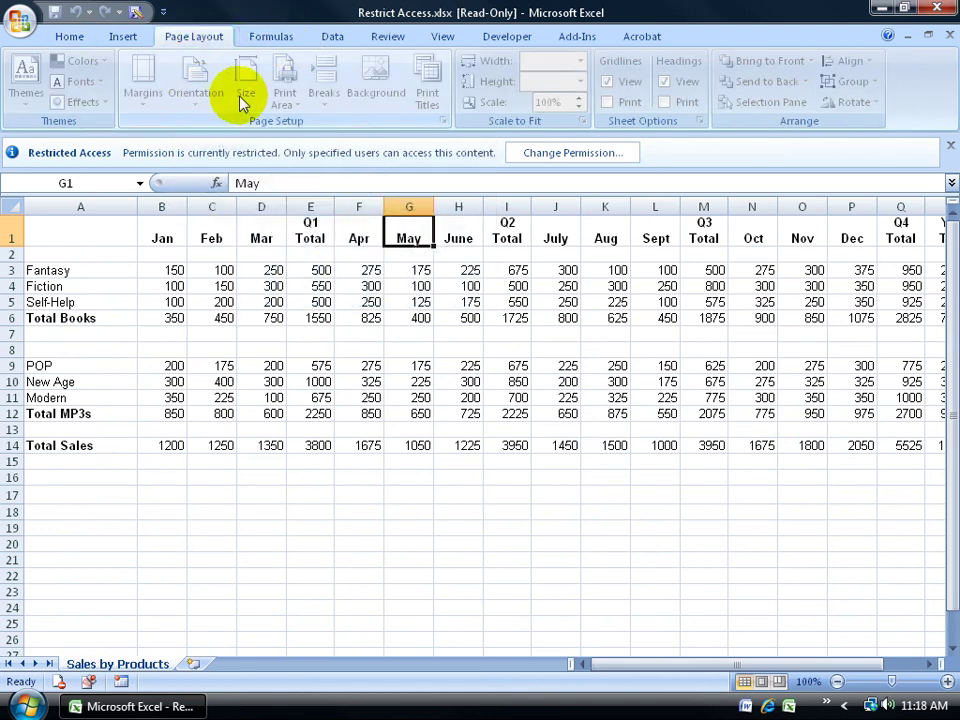
click(80, 40)
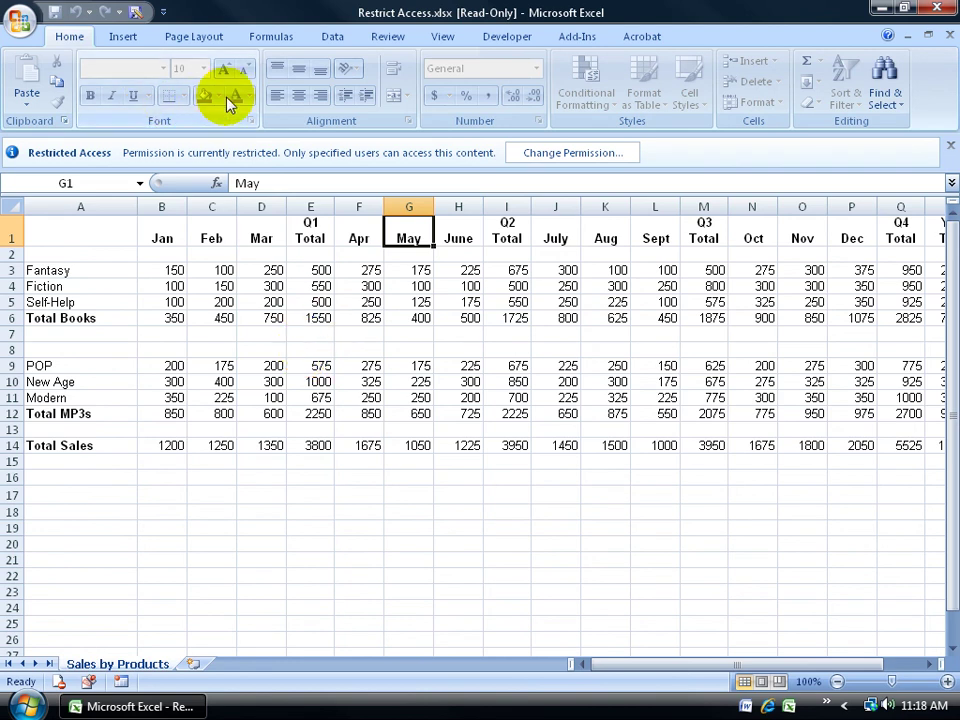
click(22, 24)
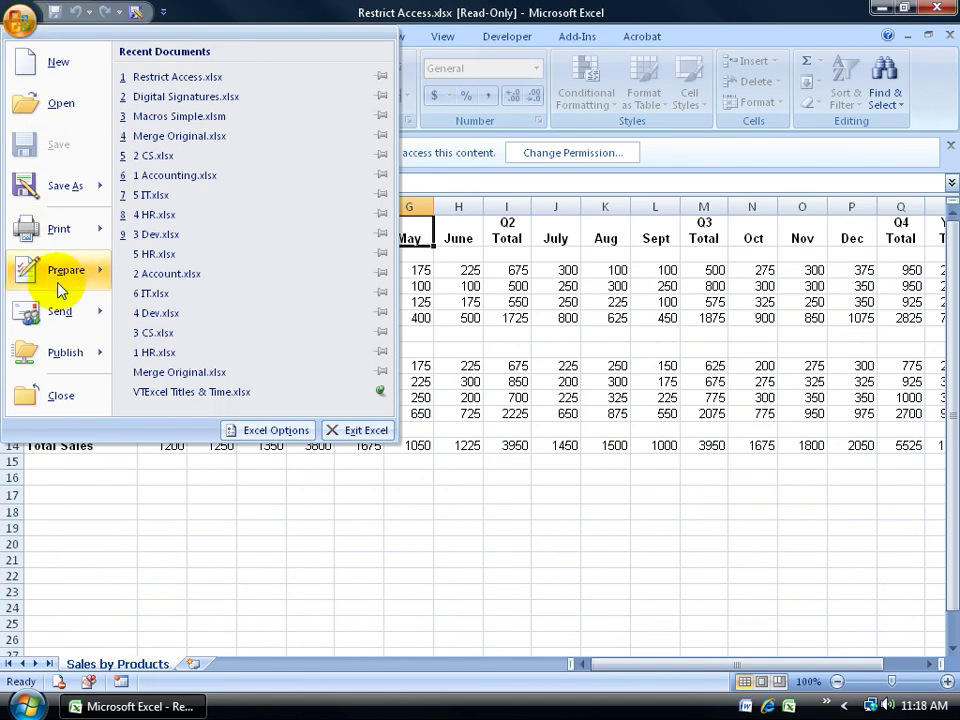
mouse_move(64, 270)
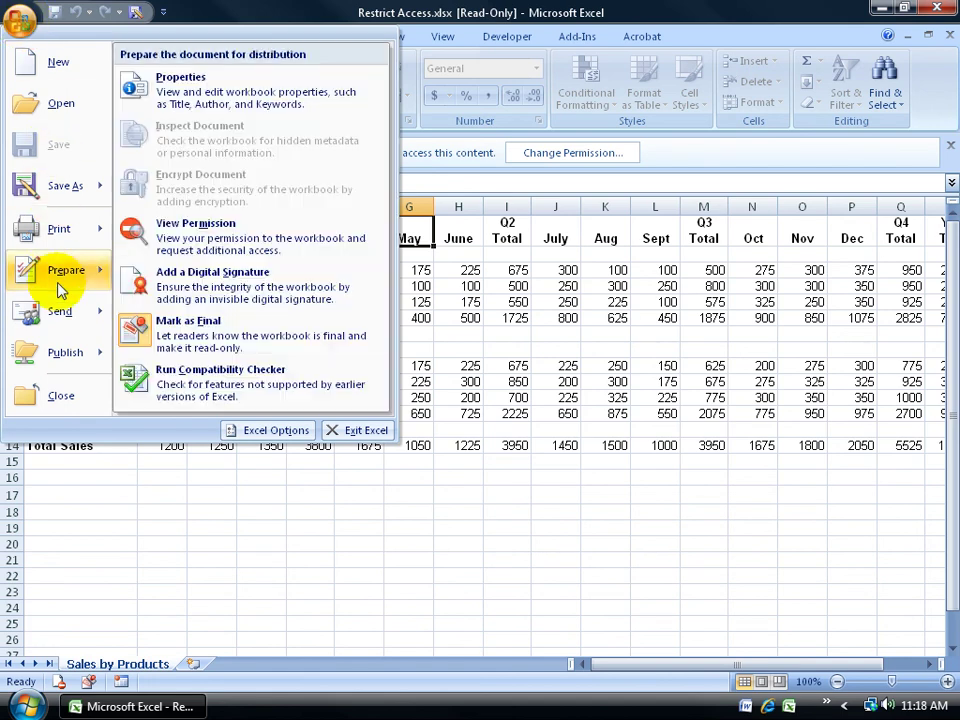
Toggle Mark as Final off in the Prepare submenu to re-enable editing
click(185, 340)
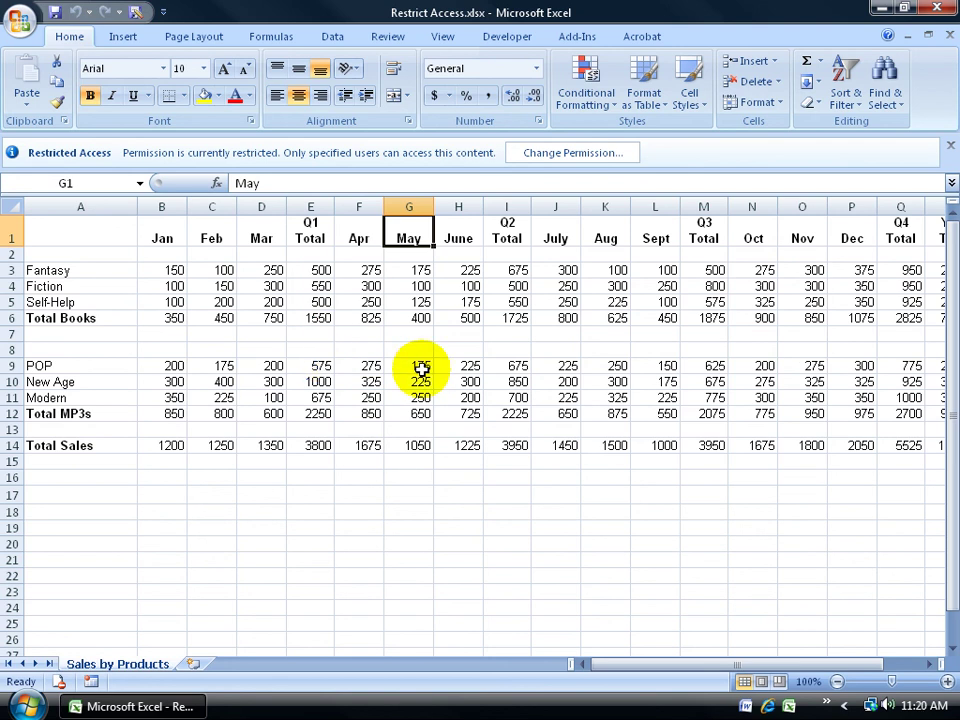
In the workbook's permission settings, uncheck 'Restrict permission to this workbook'
click(568, 158)
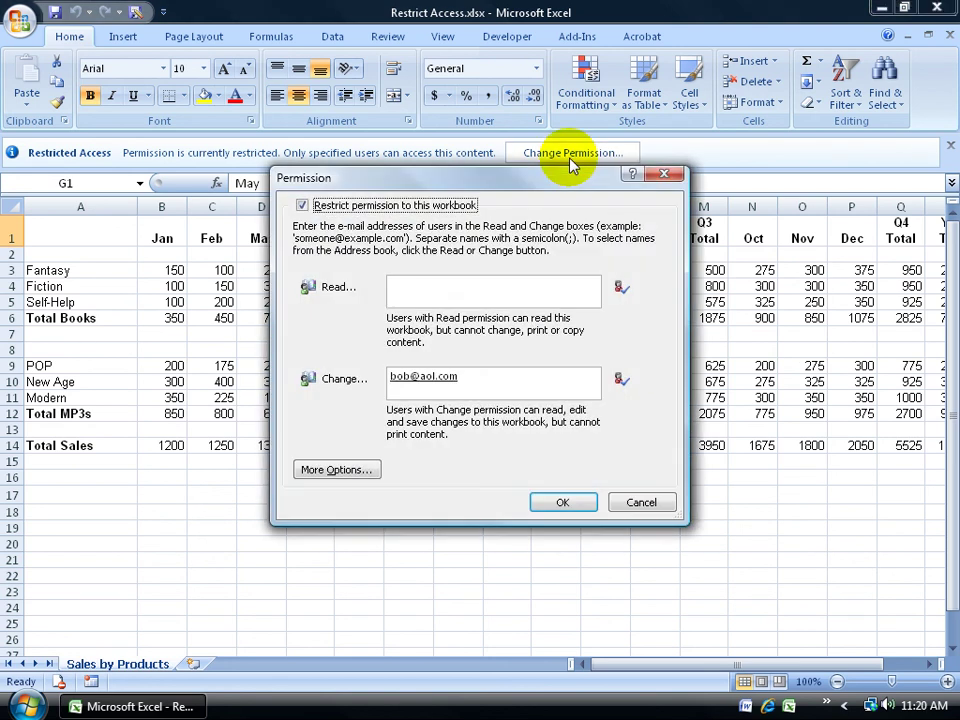
click(303, 205)
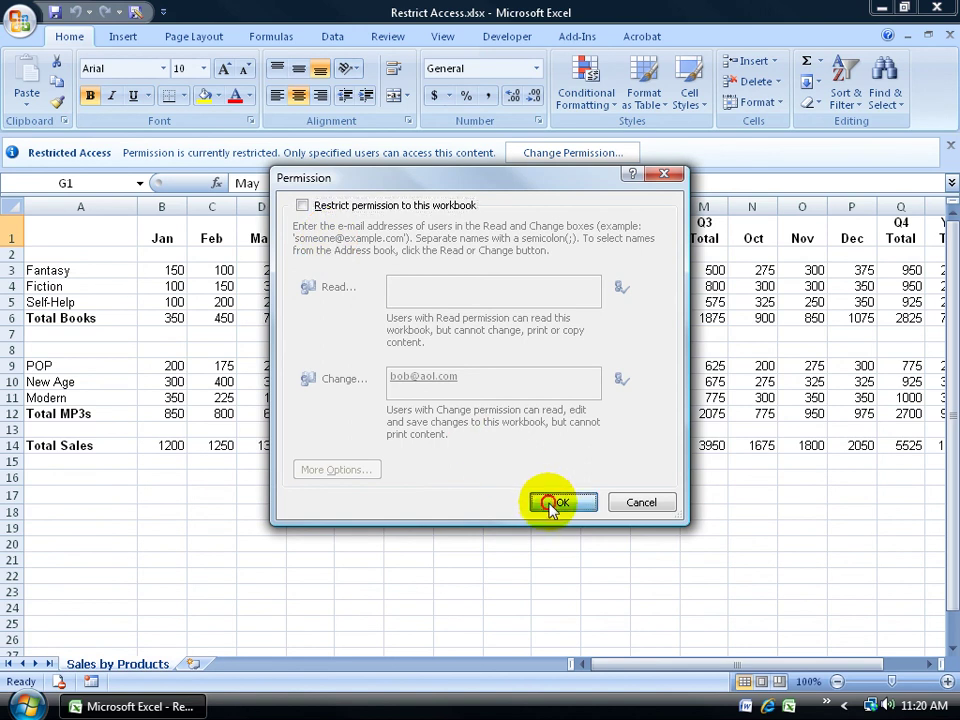